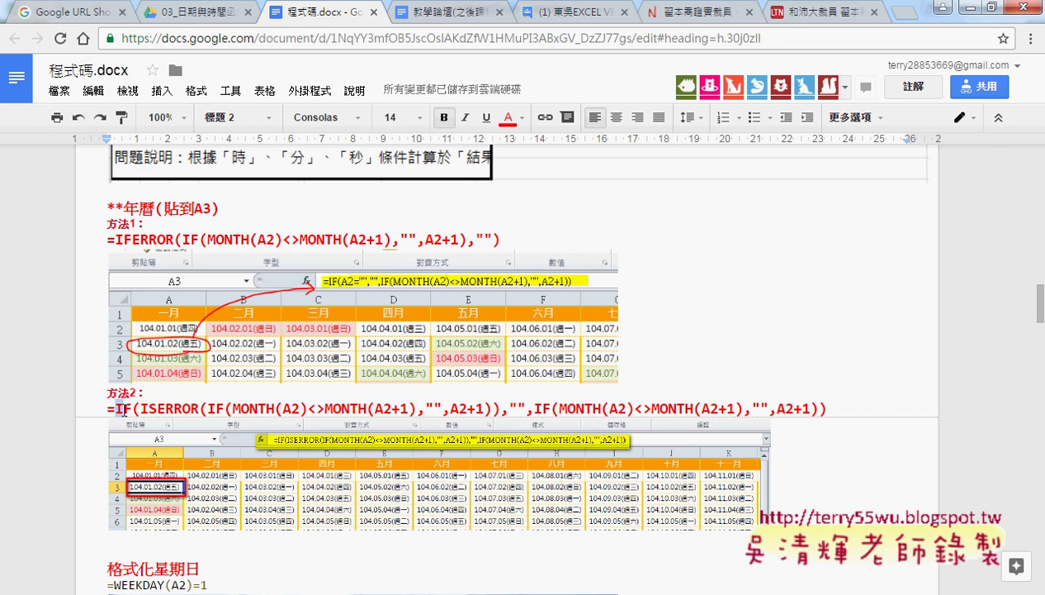
- Highlight IFERROR, ISERROR and the empty-string result in the method 1 and 2 formulas
drag(117, 408, 198, 408)
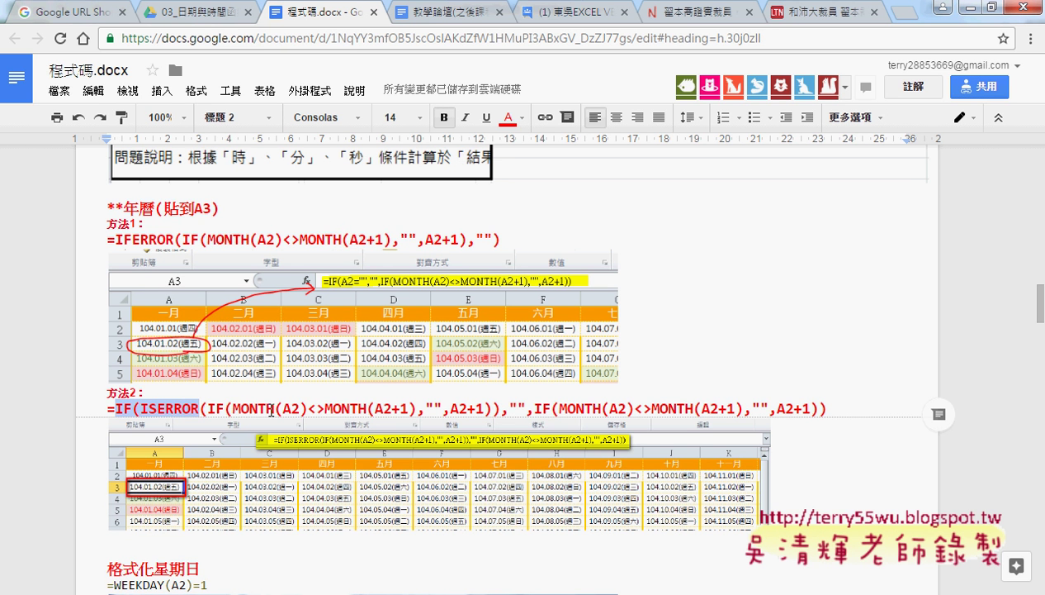
click(143, 408)
drag(141, 408, 199, 408)
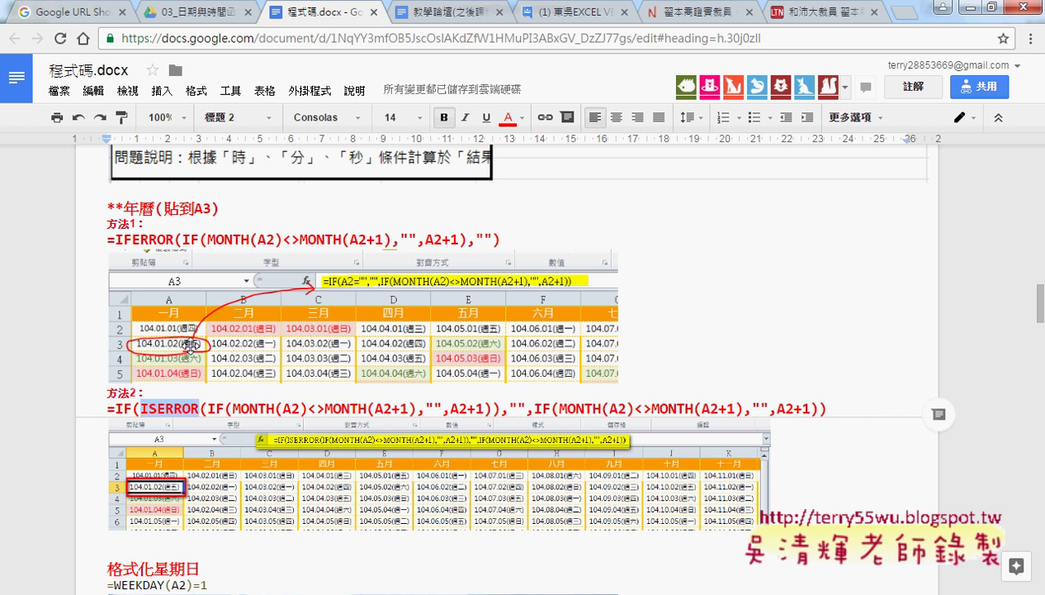
drag(115, 240, 173, 244)
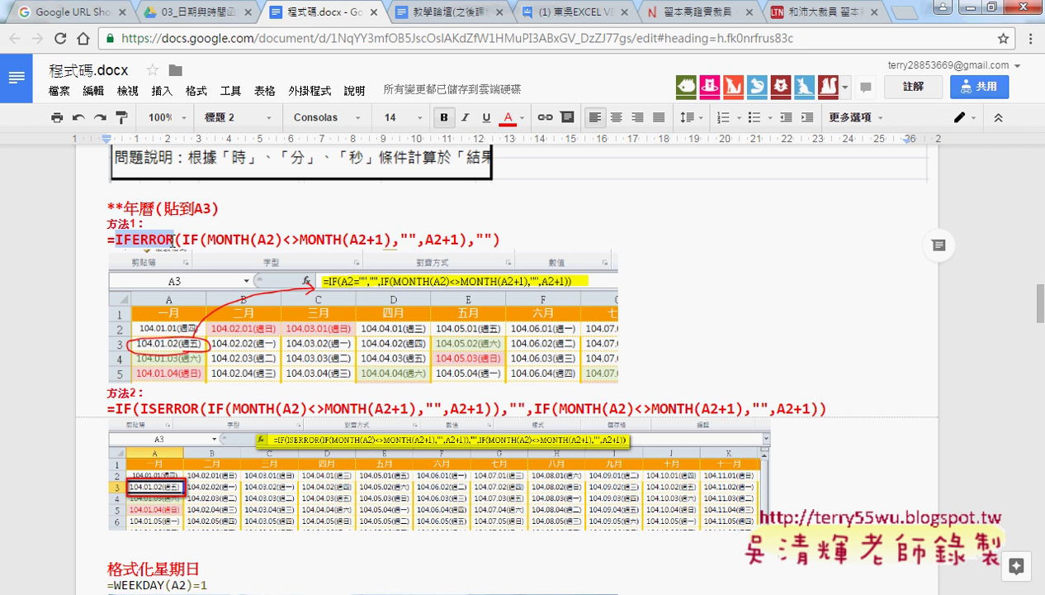
drag(142, 408, 200, 409)
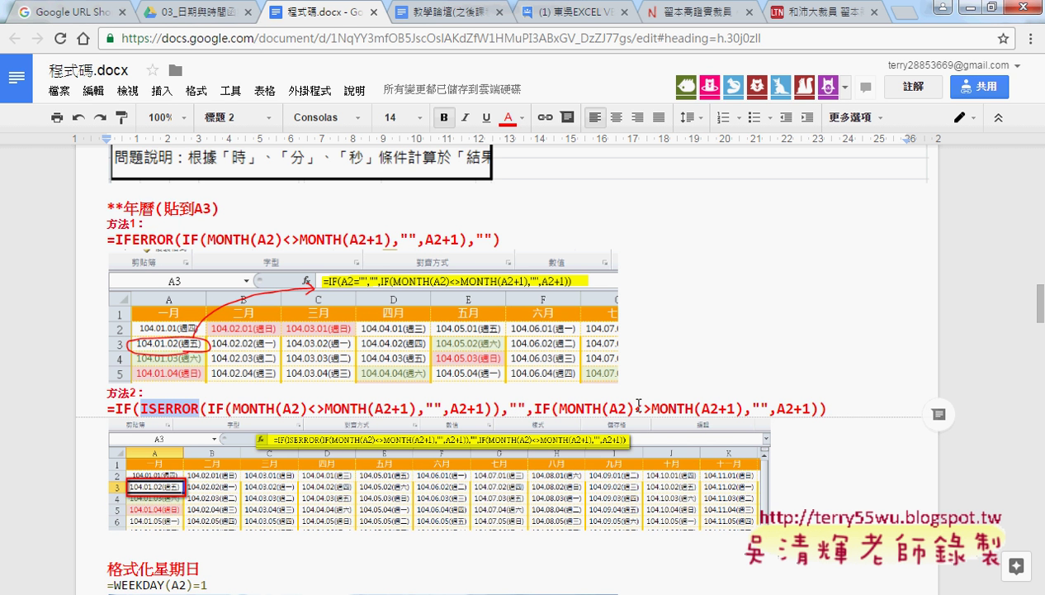
drag(116, 239, 173, 240)
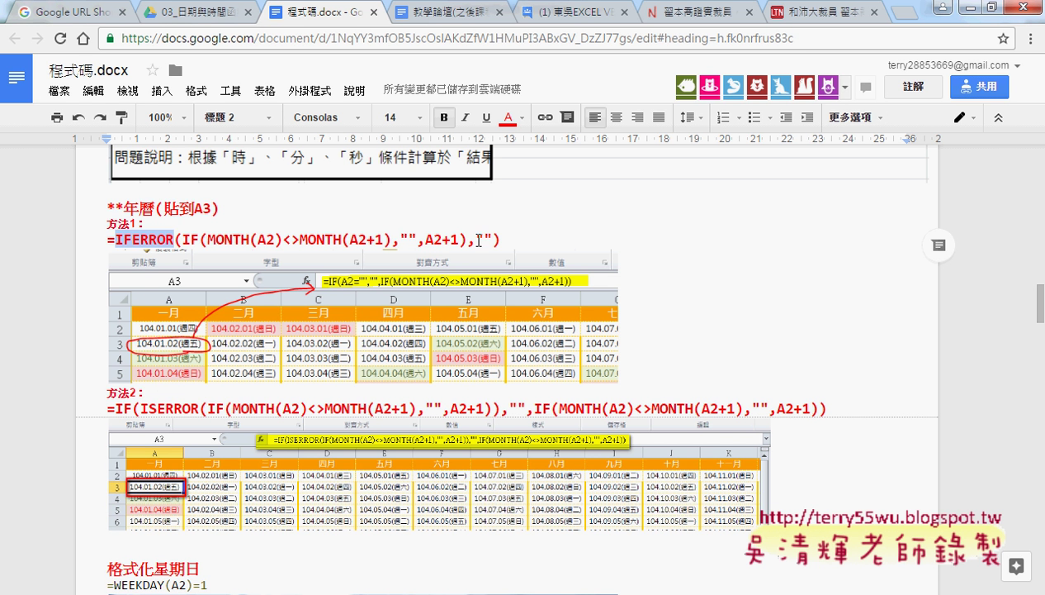
drag(473, 239, 493, 239)
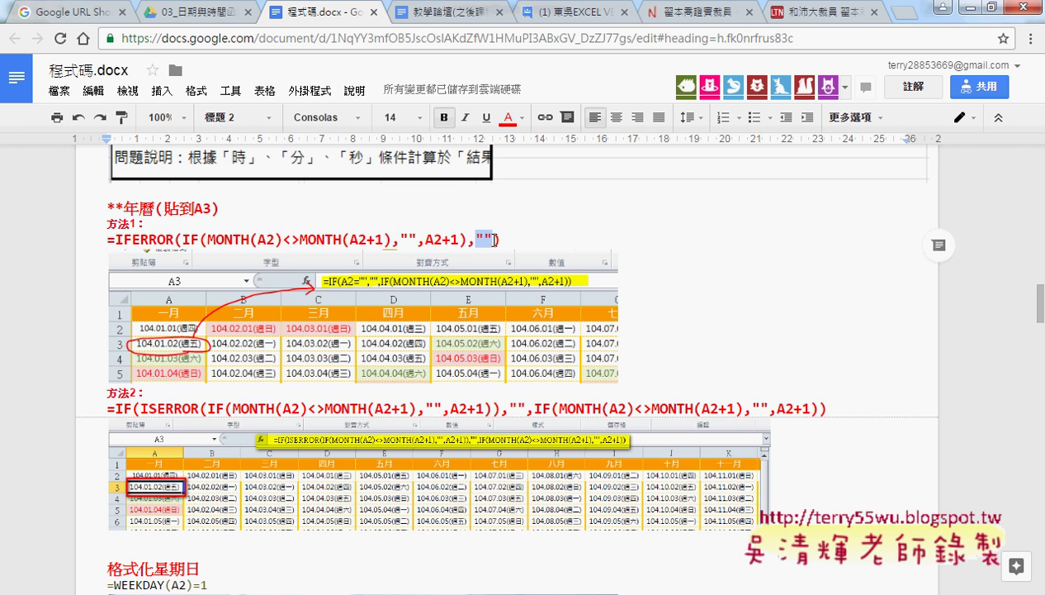
- Scroll through the WEEKDAY and VBA notes, then minimize Chrome to reveal Excel
scroll(728, 279, down, 2)
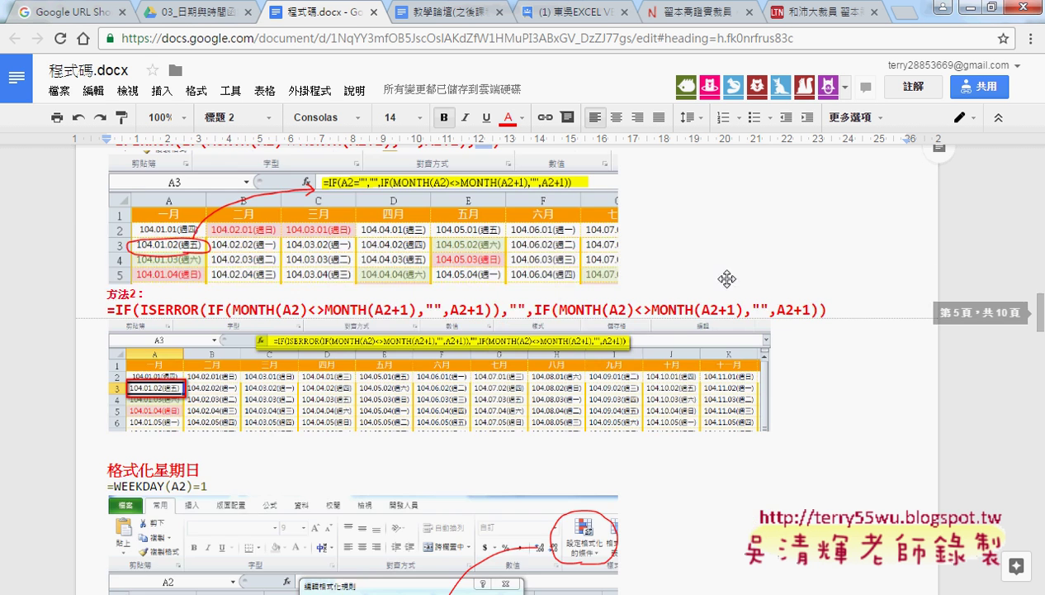
scroll(728, 279, down, 2)
scroll(729, 280, down, 1)
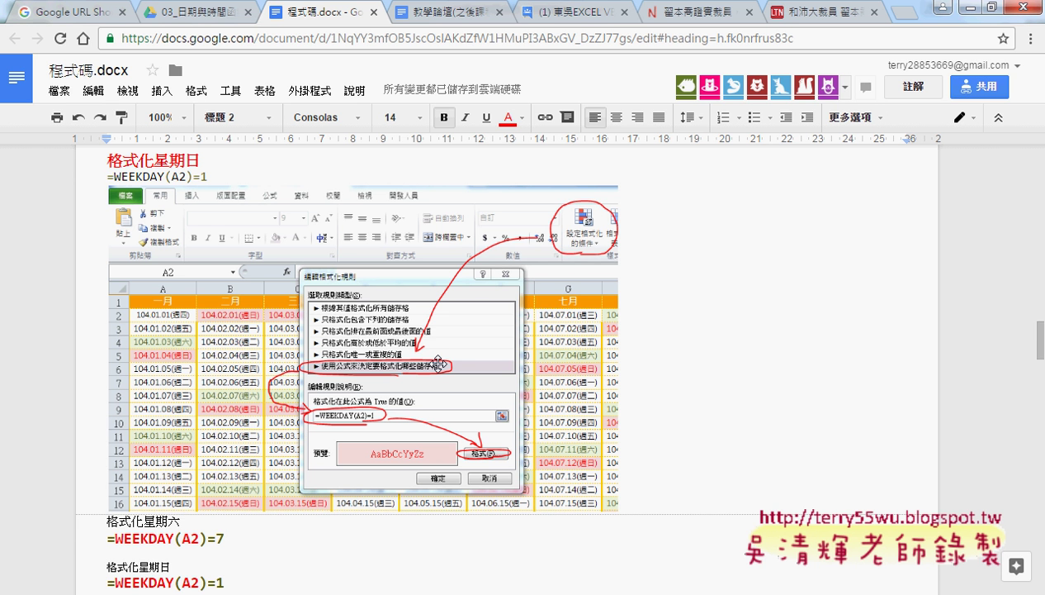
scroll(437, 361, up, 1)
scroll(437, 364, down, 2)
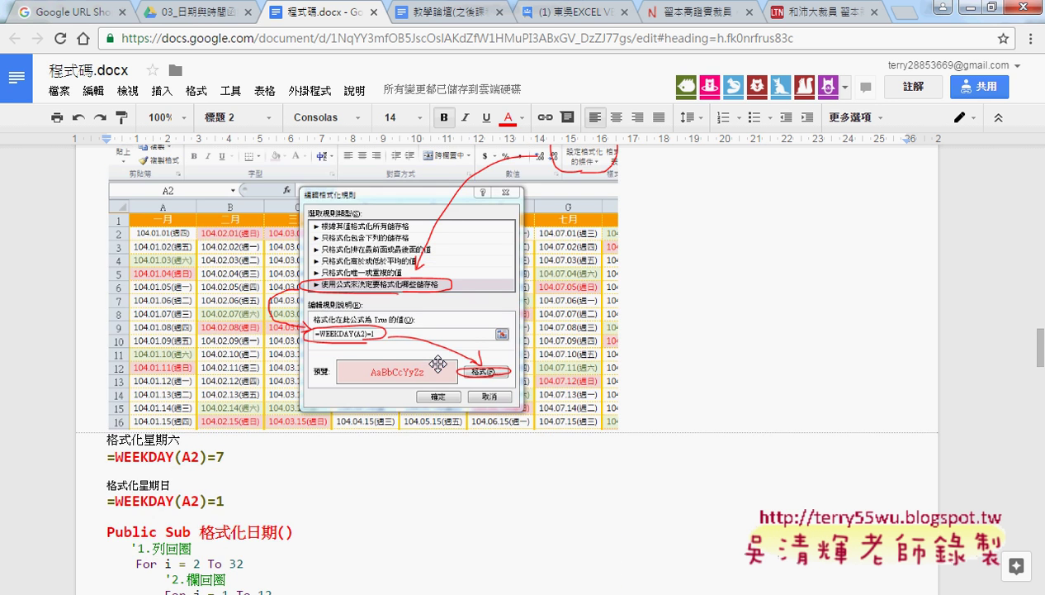
scroll(438, 364, down, 1)
scroll(439, 363, down, 3)
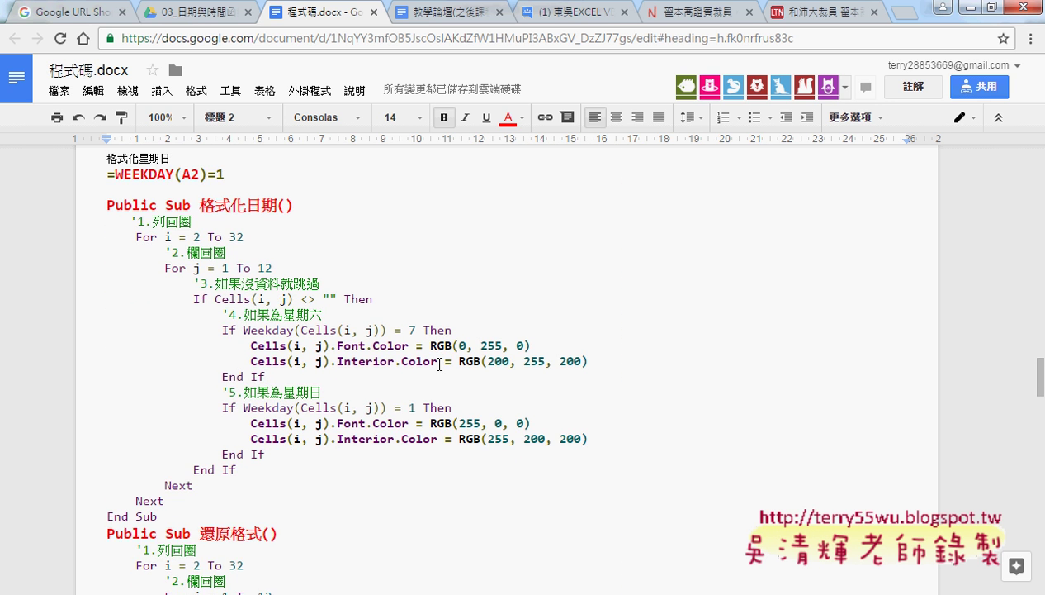
scroll(440, 364, up, 3)
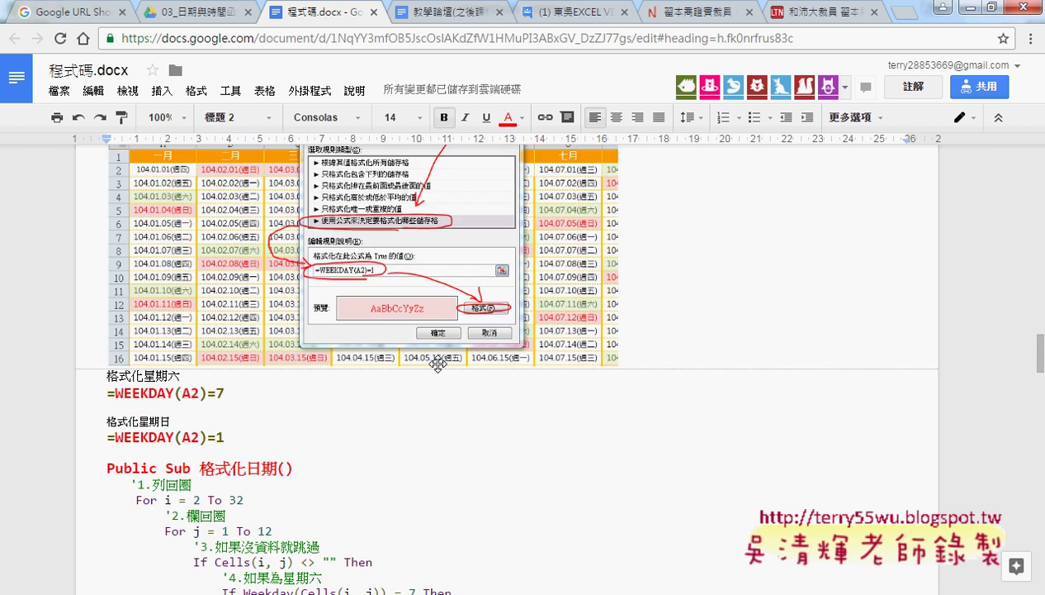
scroll(438, 363, up, 2)
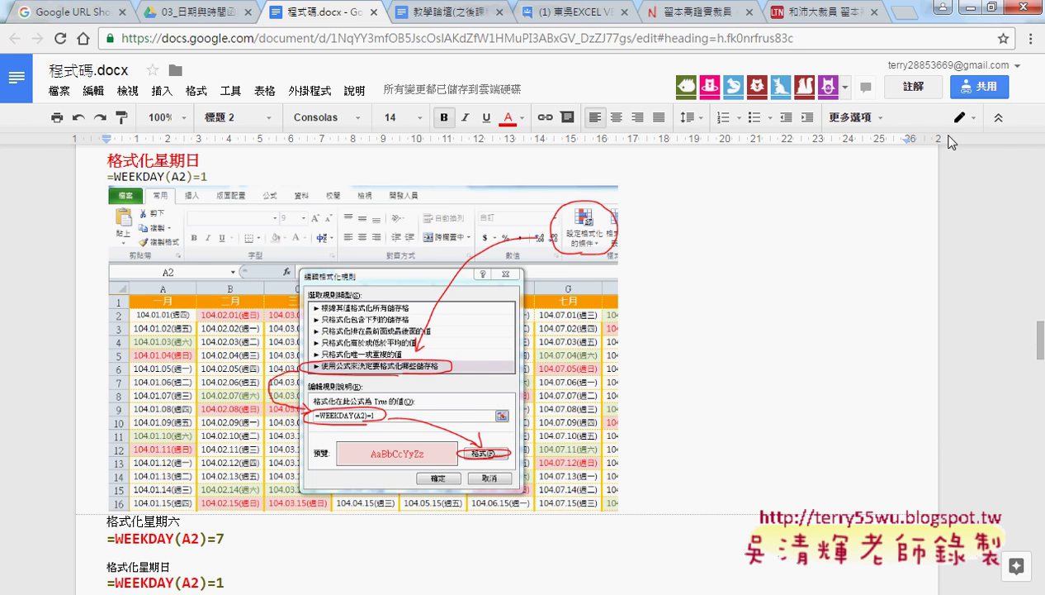
click(970, 8)
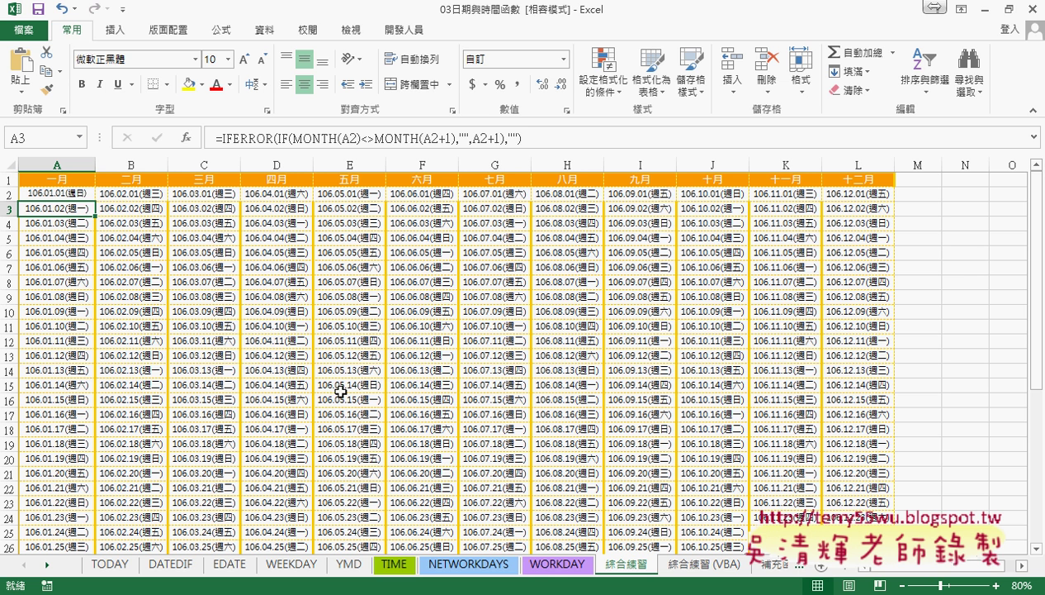
- Select A2 and start a new conditional formatting rule, moving its dialog aside
click(69, 195)
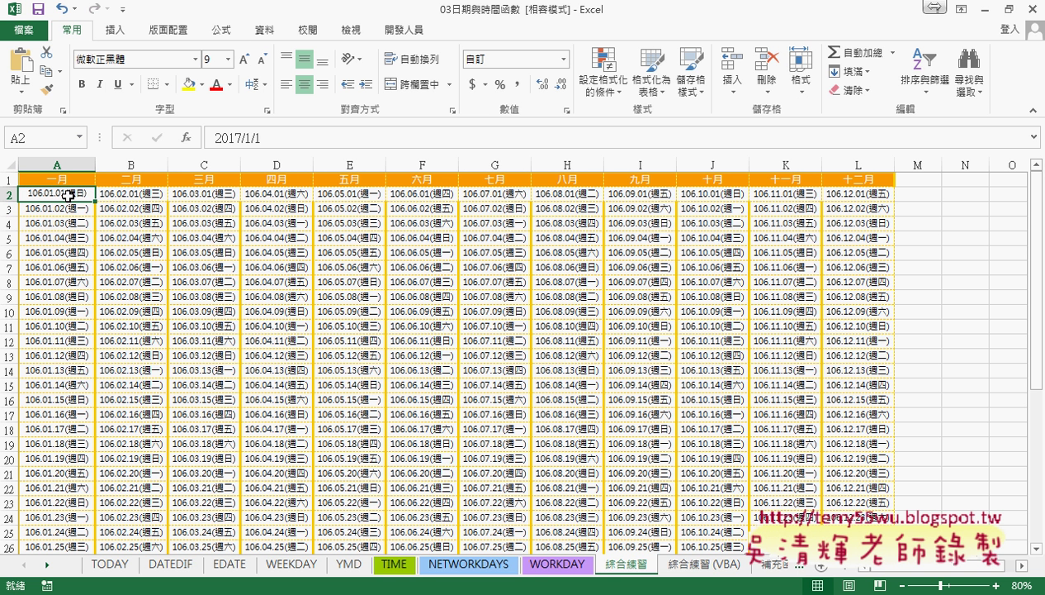
click(610, 91)
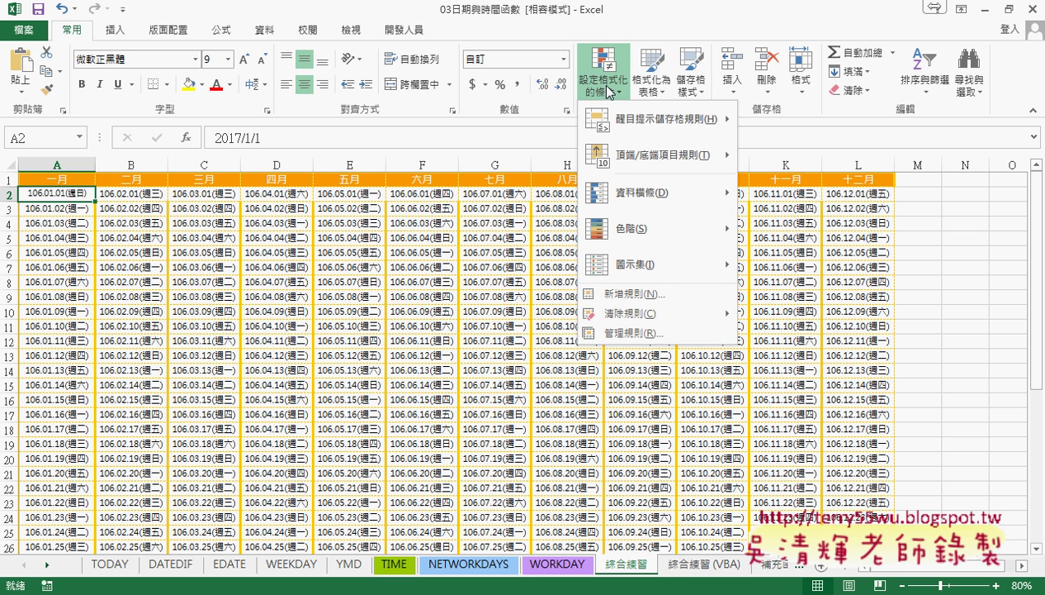
click(634, 294)
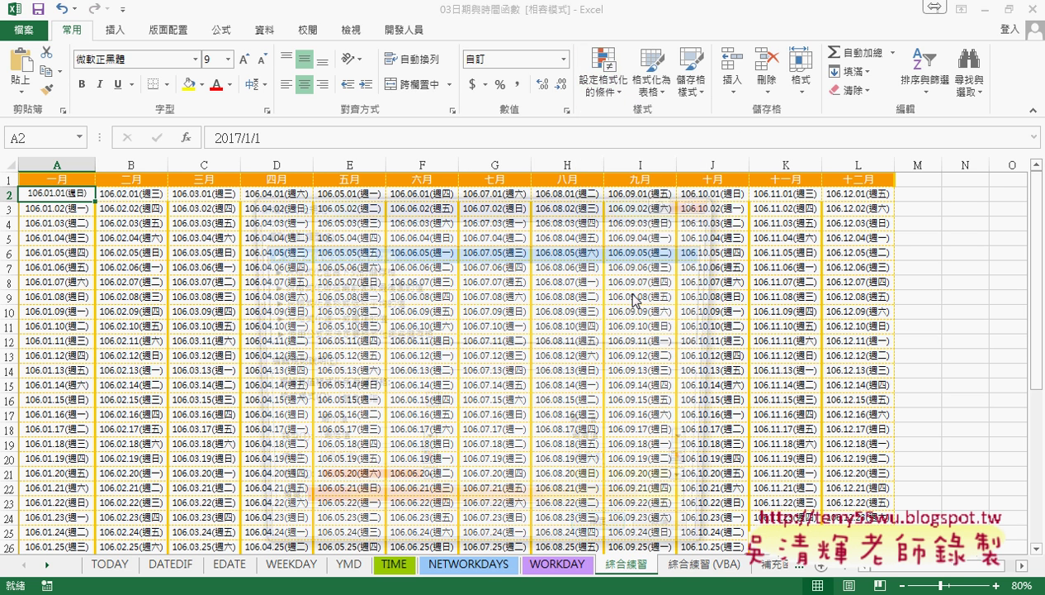
drag(557, 194, 673, 85)
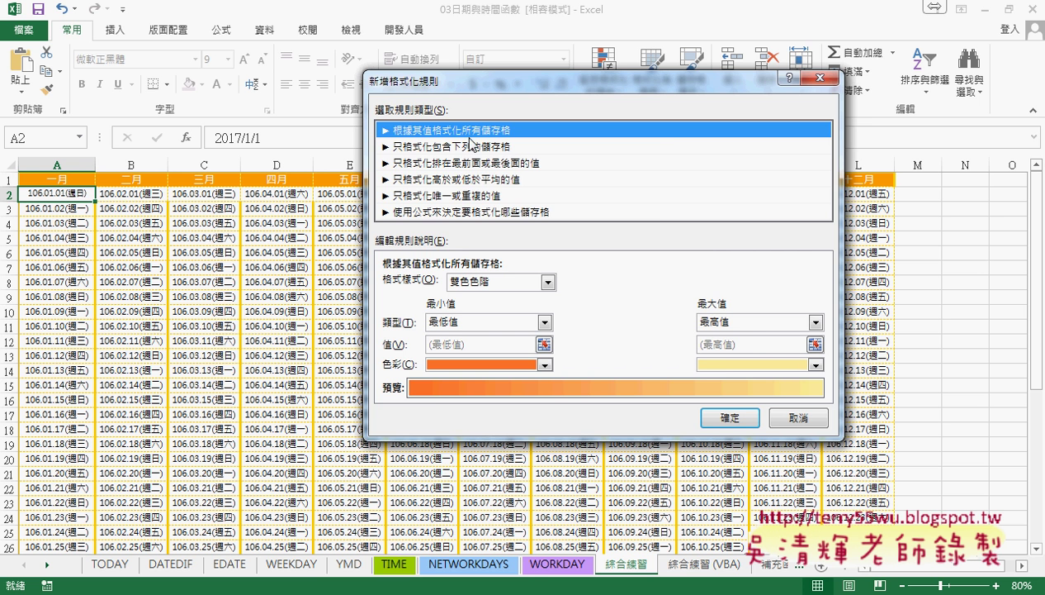
- Pick the formula-based rule type, annotate the empty formula box, then cancel
click(404, 212)
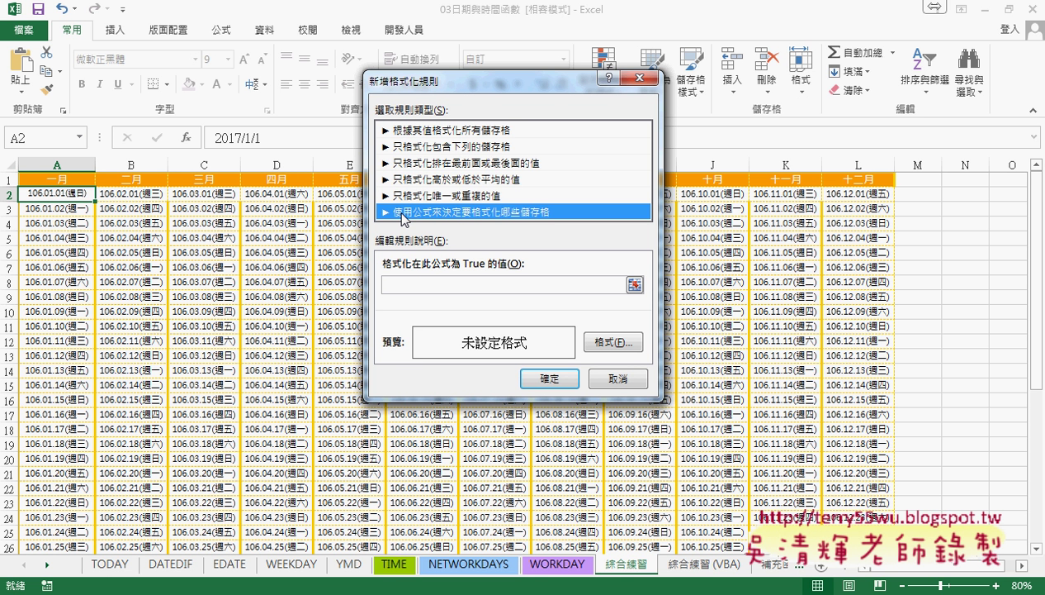
click(403, 218)
drag(415, 221, 434, 221)
drag(211, 143, 258, 147)
drag(395, 277, 391, 281)
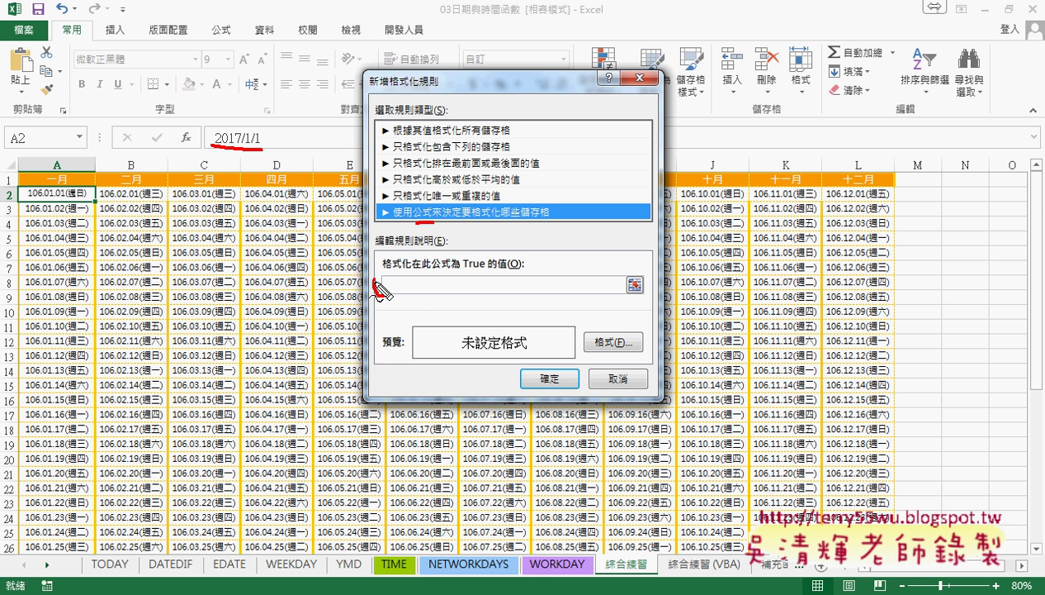
drag(201, 126, 187, 150)
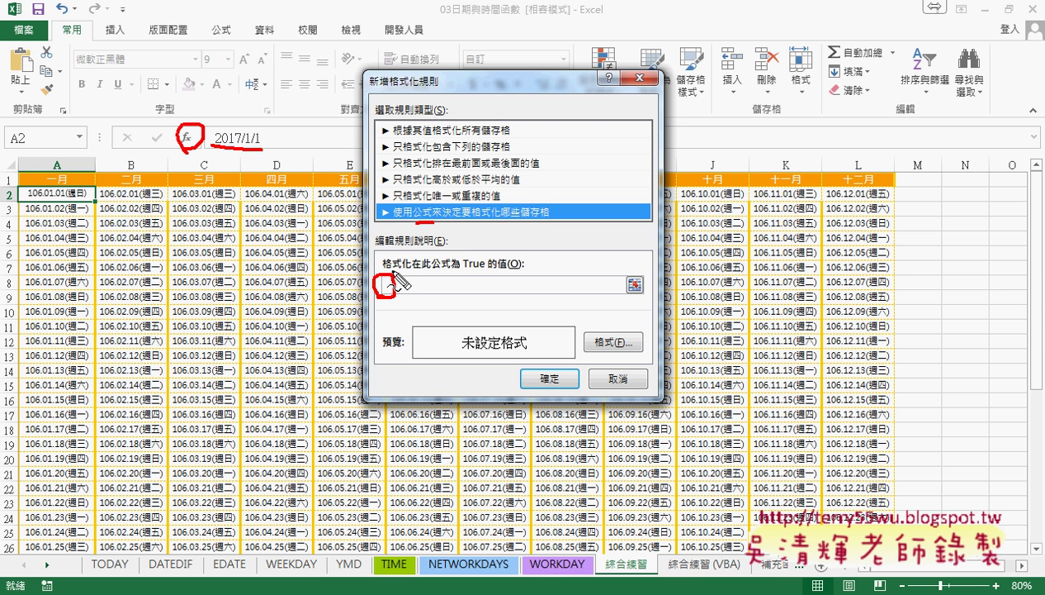
key(Escape)
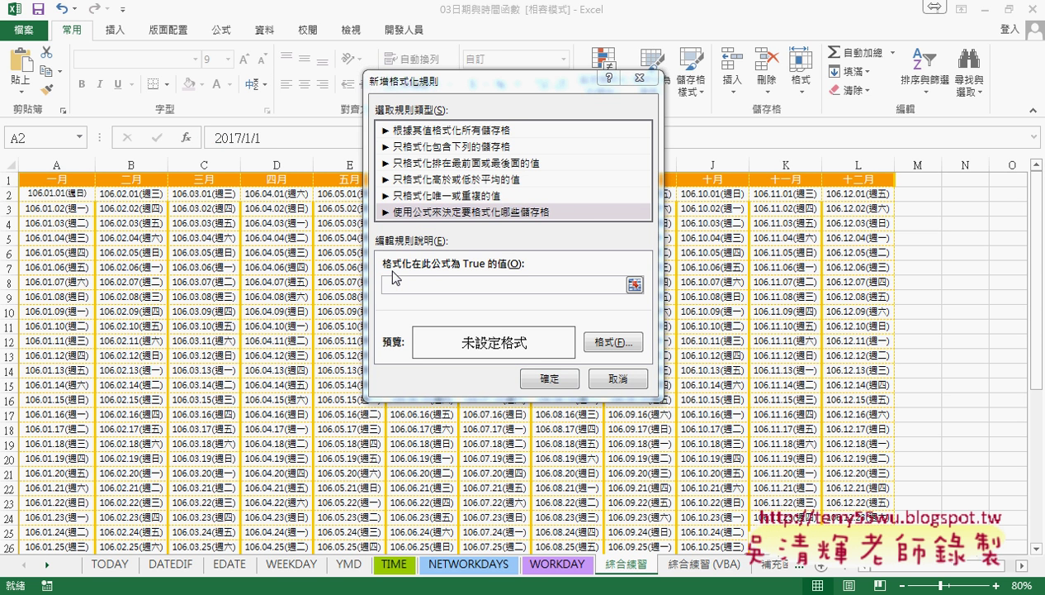
click(616, 381)
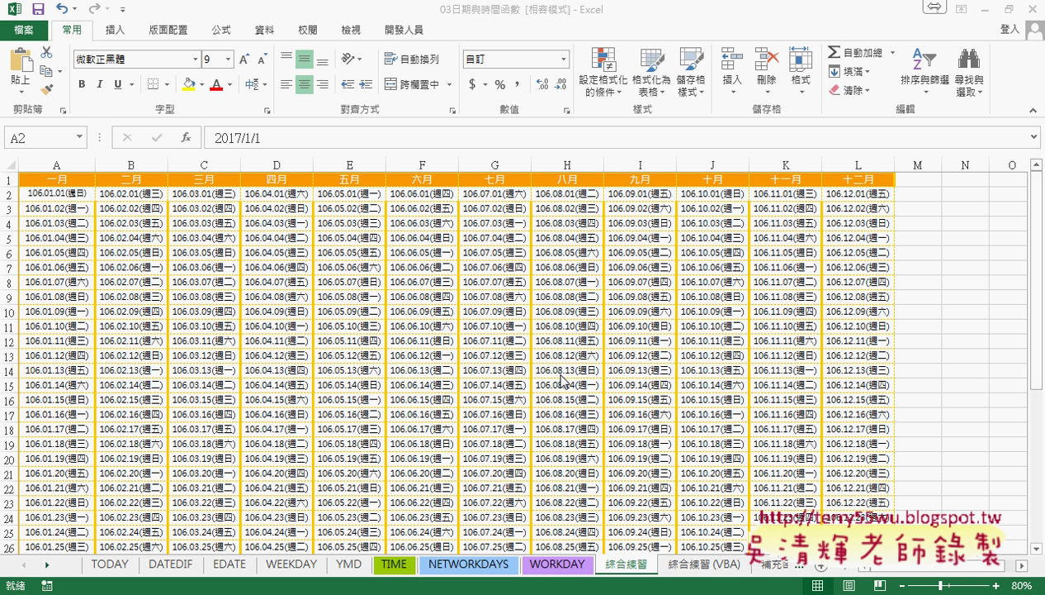
- Select the calendar range A2:L32, starting from cell A2
click(50, 195)
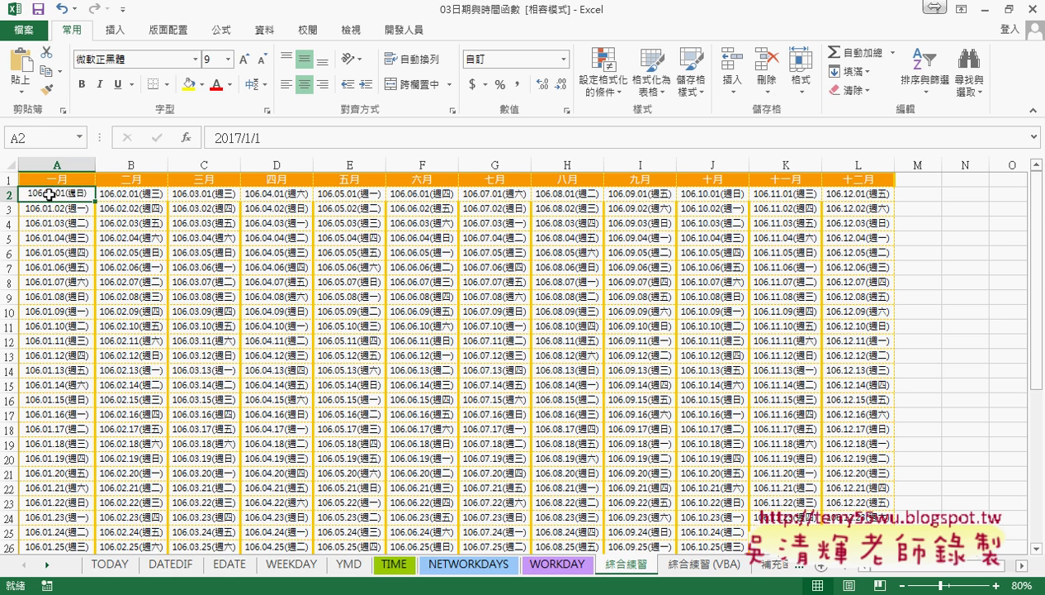
scroll(777, 458, down, 4)
scroll(826, 437, down, 1)
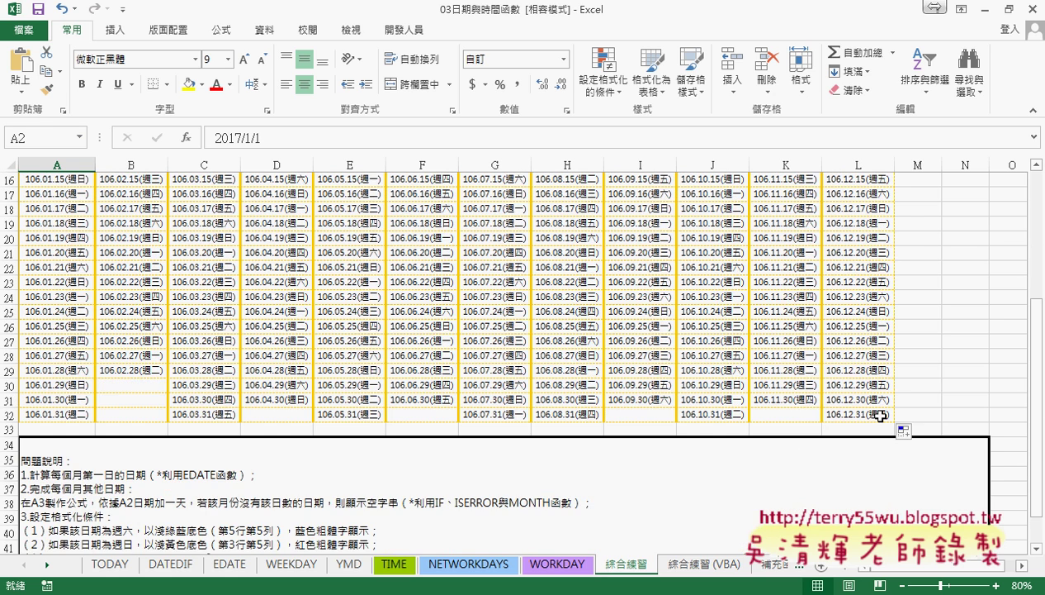
scroll(880, 414, up, 2)
scroll(880, 415, up, 3)
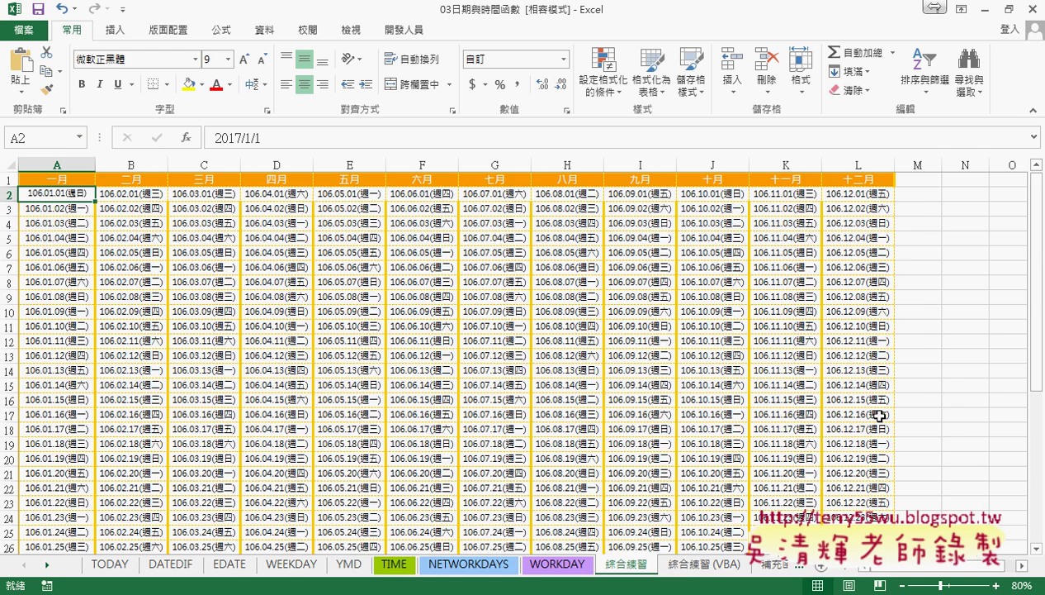
key(ctrl+shift+Right)
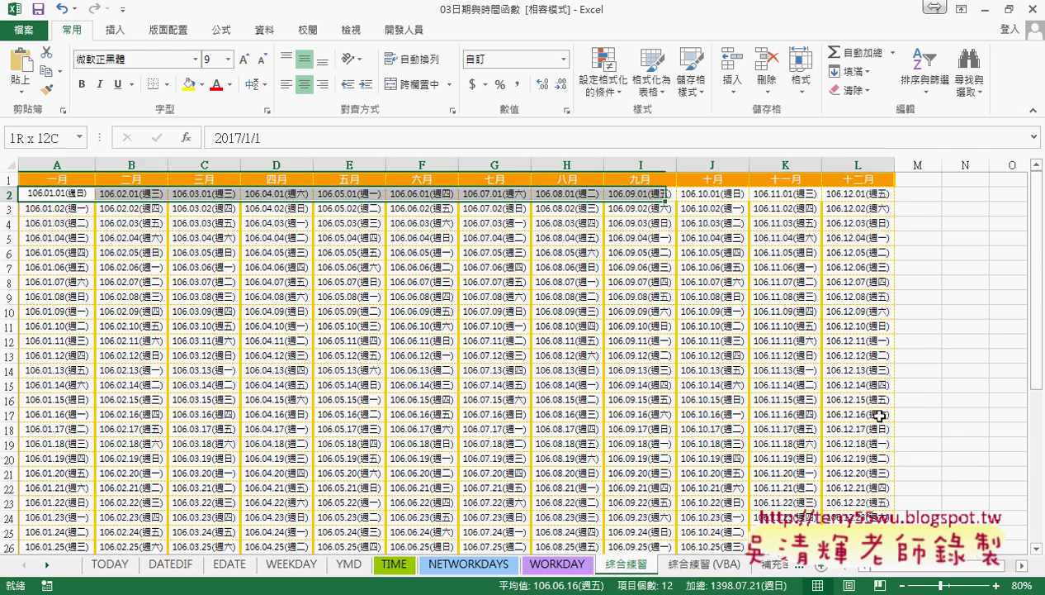
key(ctrl+shift+Down)
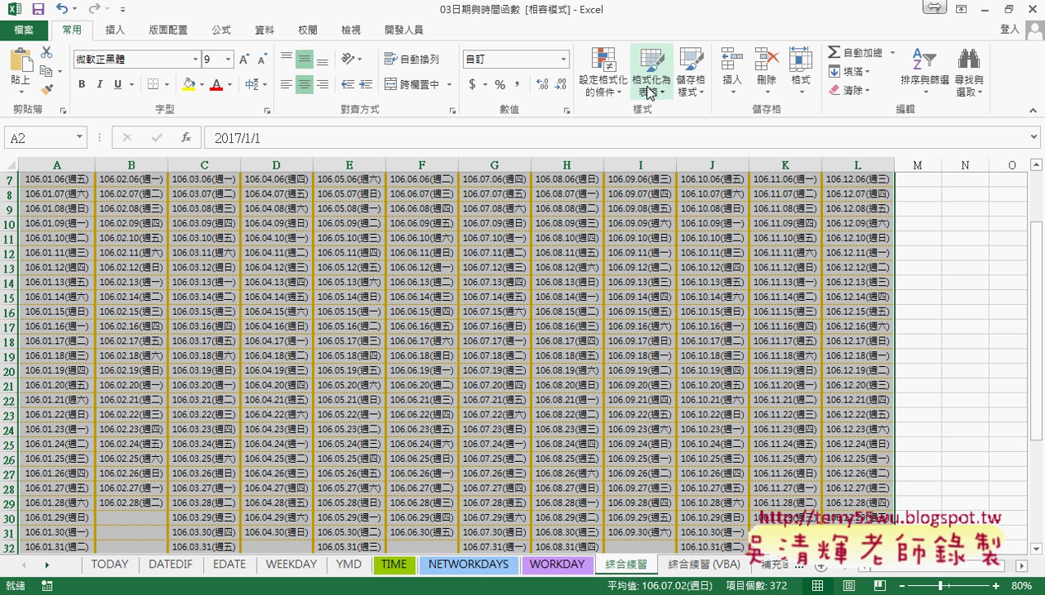
- Reopen New Rule, compare rule types, and settle on the formula-based type with its formula box active
click(618, 91)
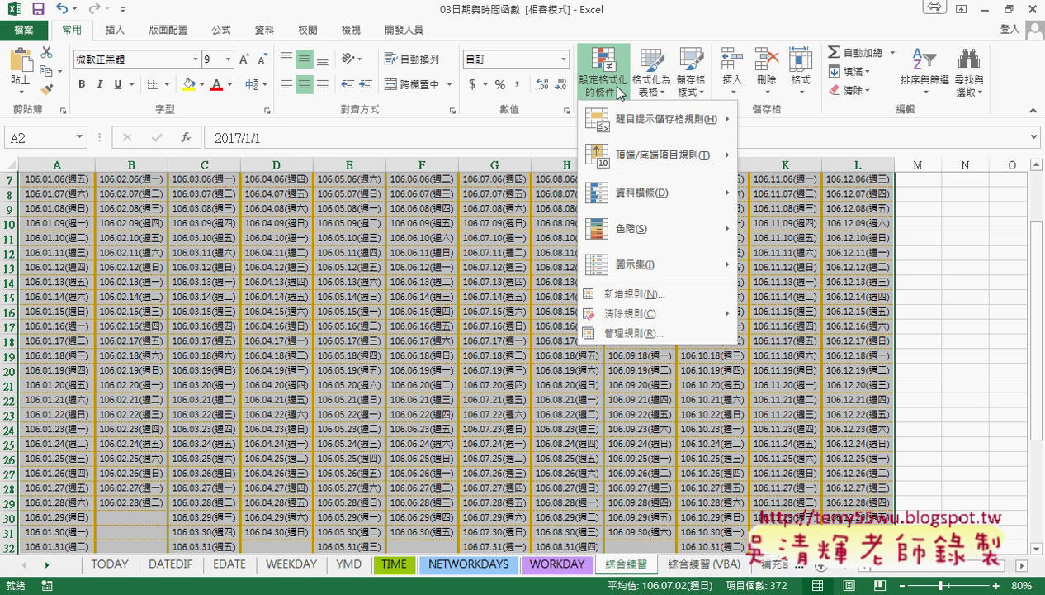
click(629, 294)
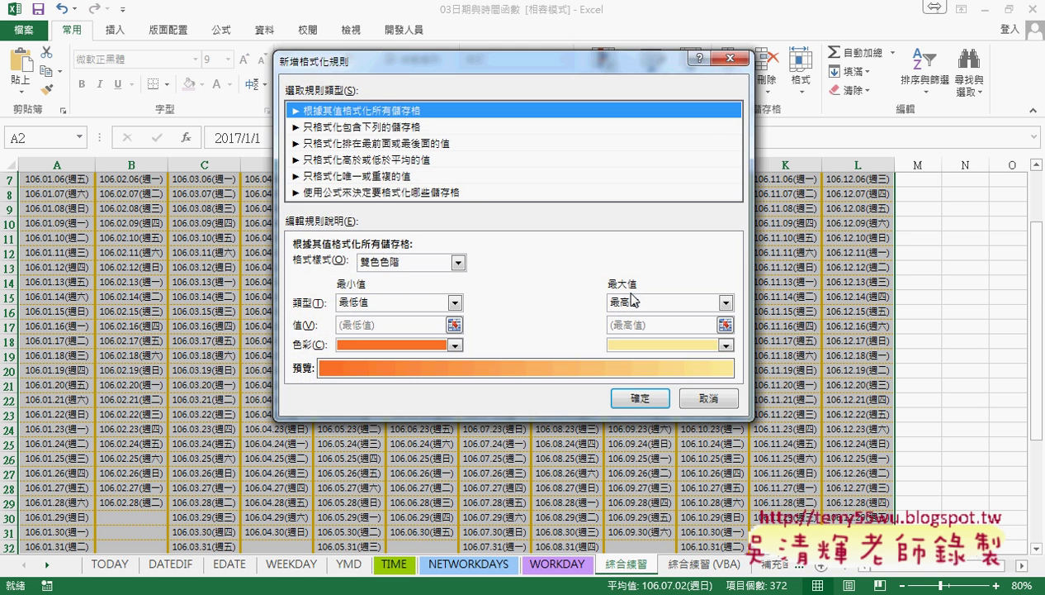
click(347, 192)
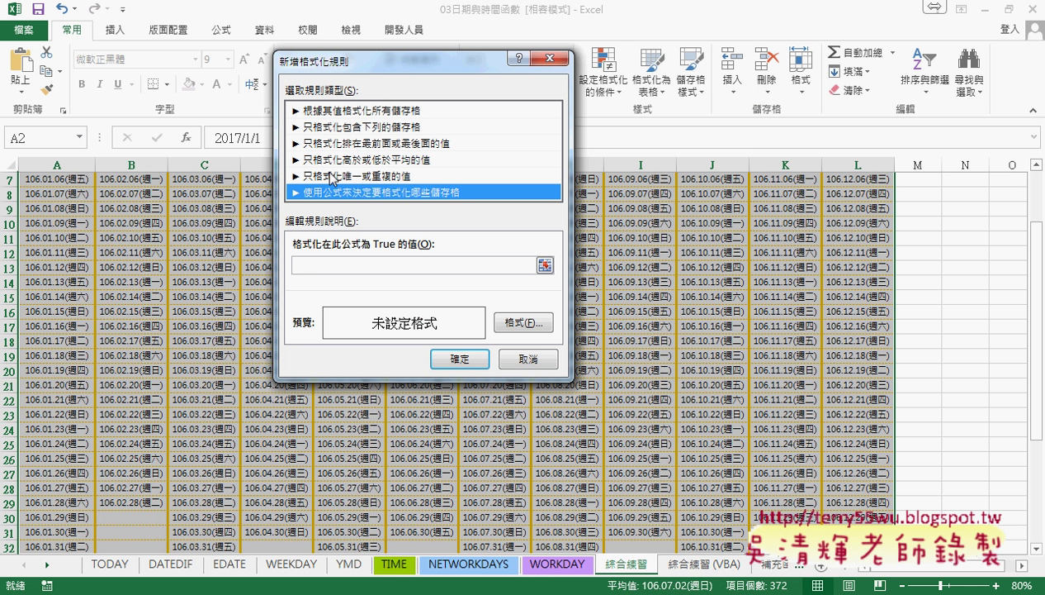
click(352, 112)
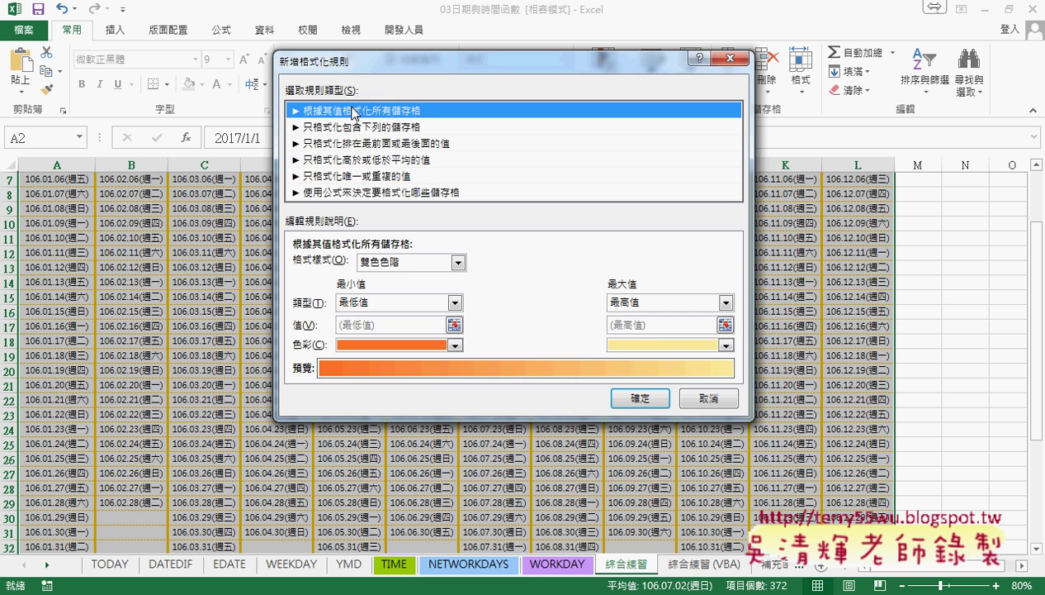
click(351, 127)
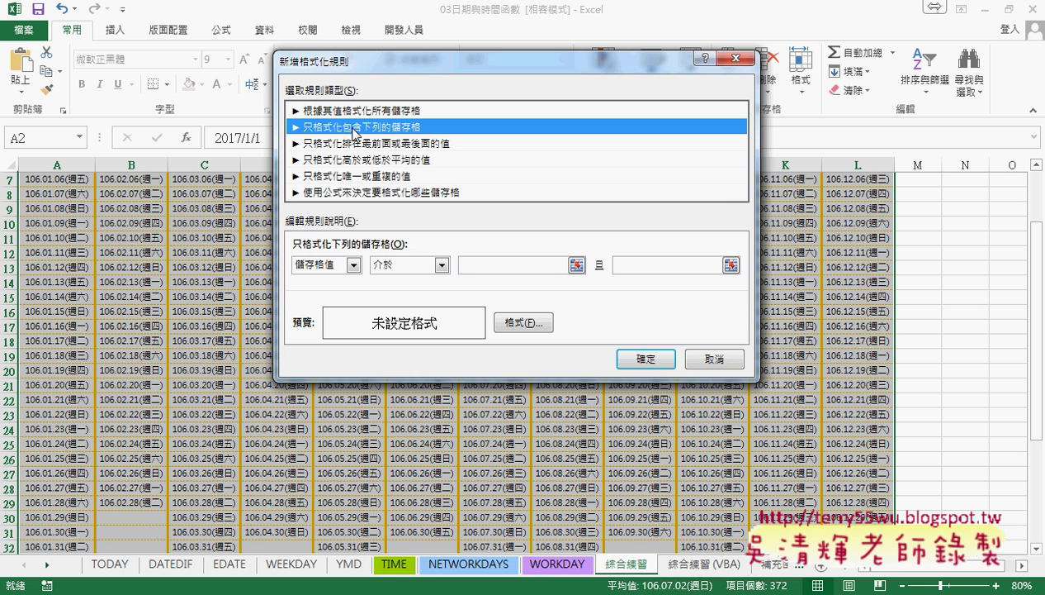
click(397, 268)
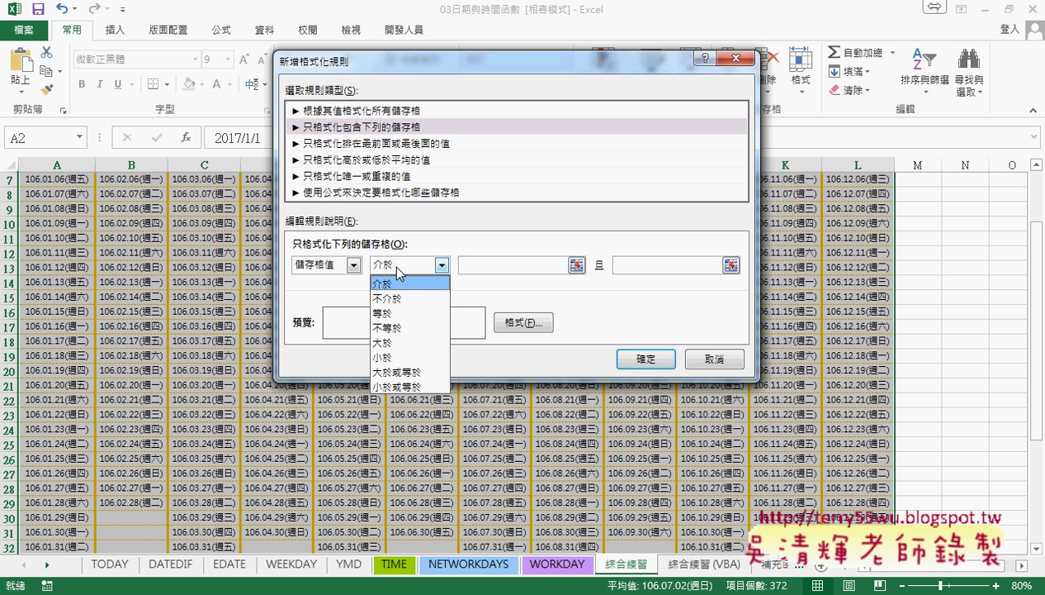
click(398, 197)
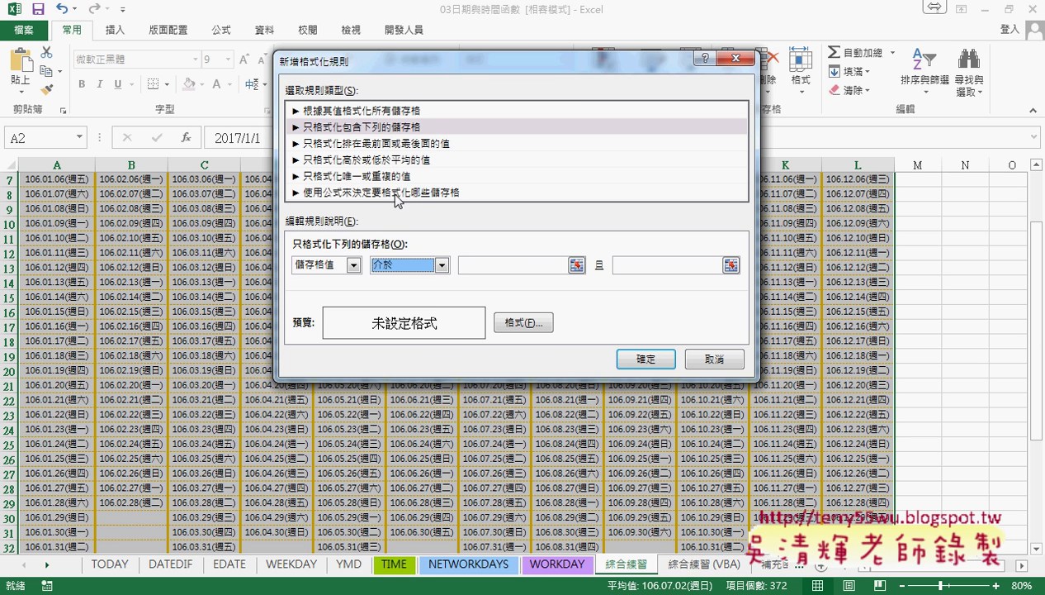
click(404, 199)
click(417, 264)
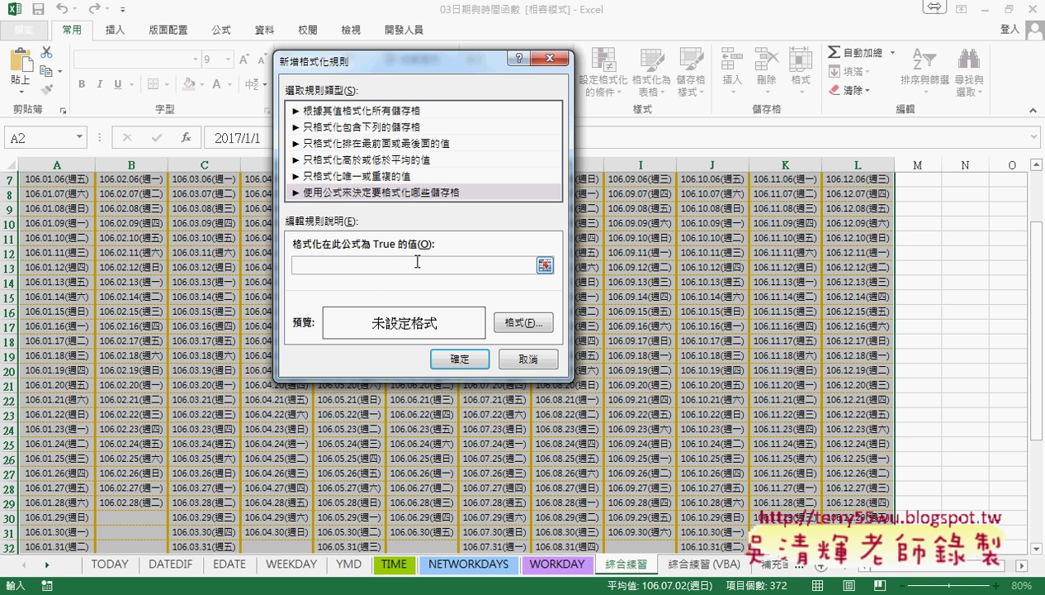
- Type =weekday(A2) and annotate the calendar range and the A2 reference
text(=)
text(we)
text(ekda)
text(y)
text(()
text(A)
text(2))
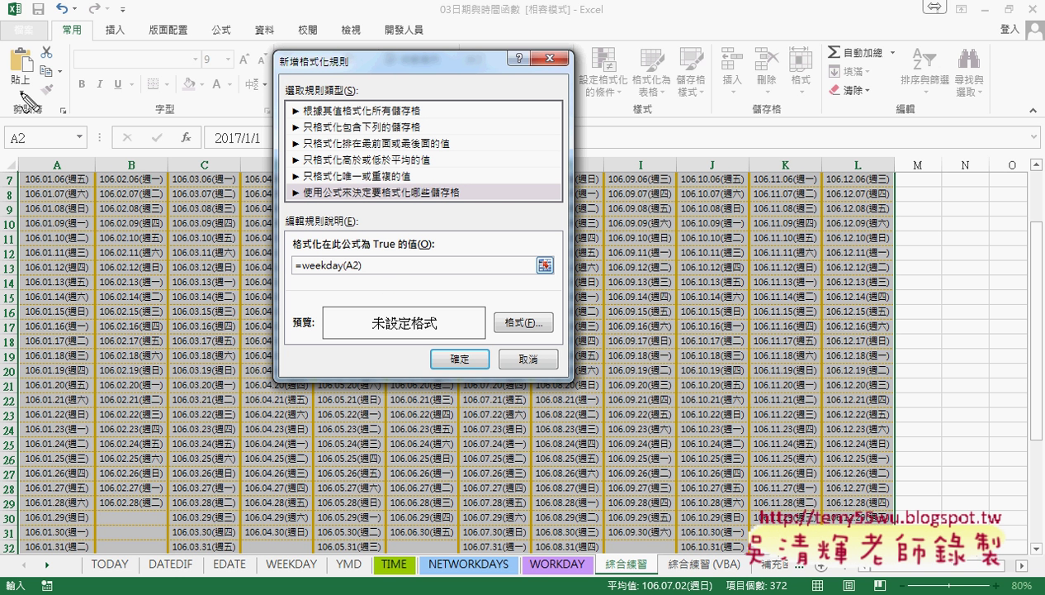
mouse_move(18, 98)
mouse_down()
mouse_move(9, 358)
mouse_move(216, 108)
mouse_up()
mouse_move(337, 113)
mouse_down()
mouse_move(13, 446)
mouse_move(8, 363)
mouse_up()
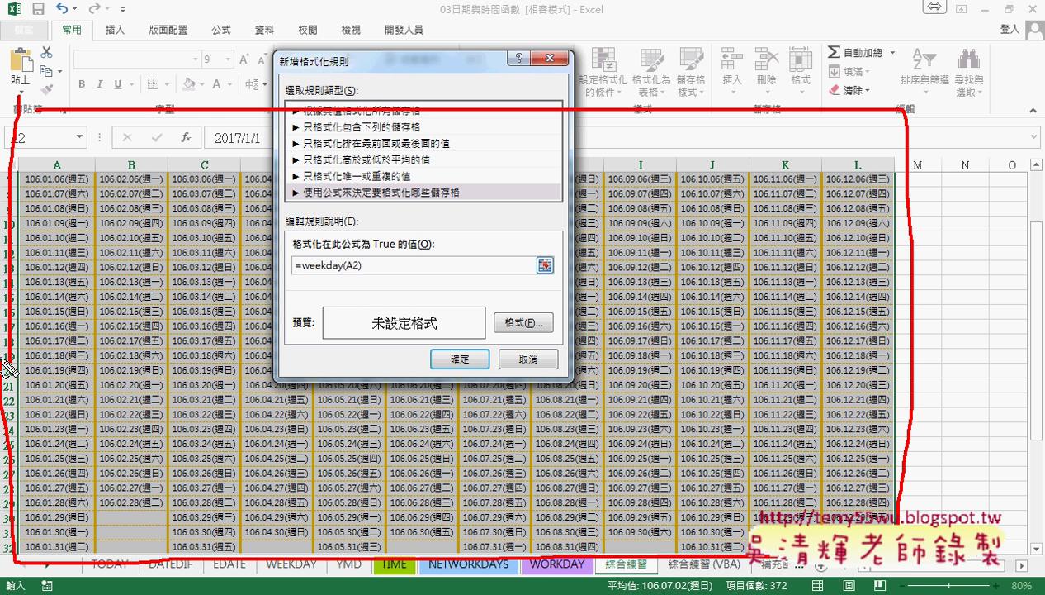
drag(345, 276, 357, 274)
key(Escape)
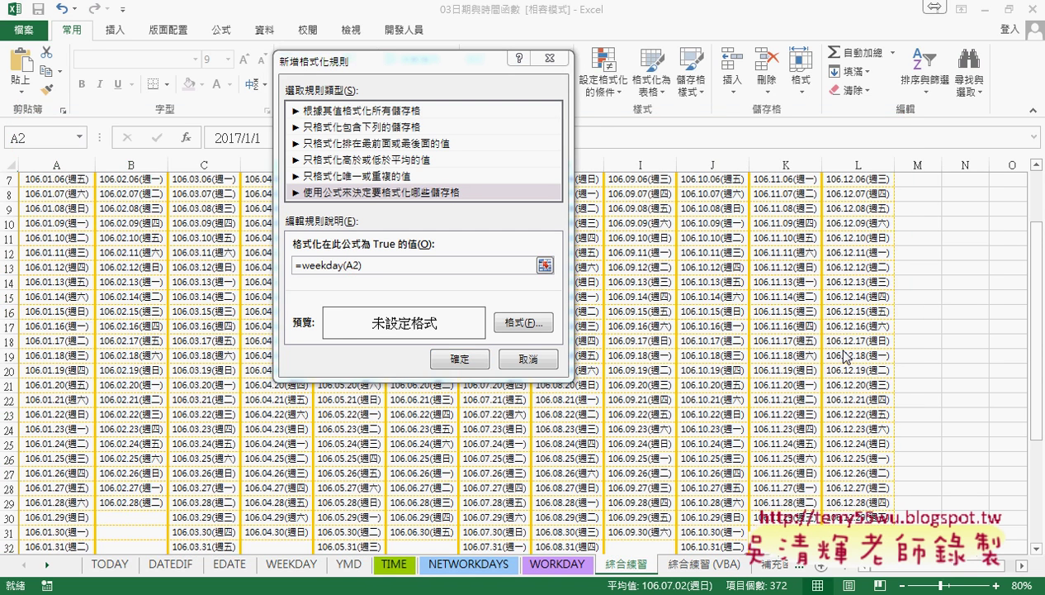
- Complete the formula as =weekday(A2)=1 and select it for emphasis
click(429, 266)
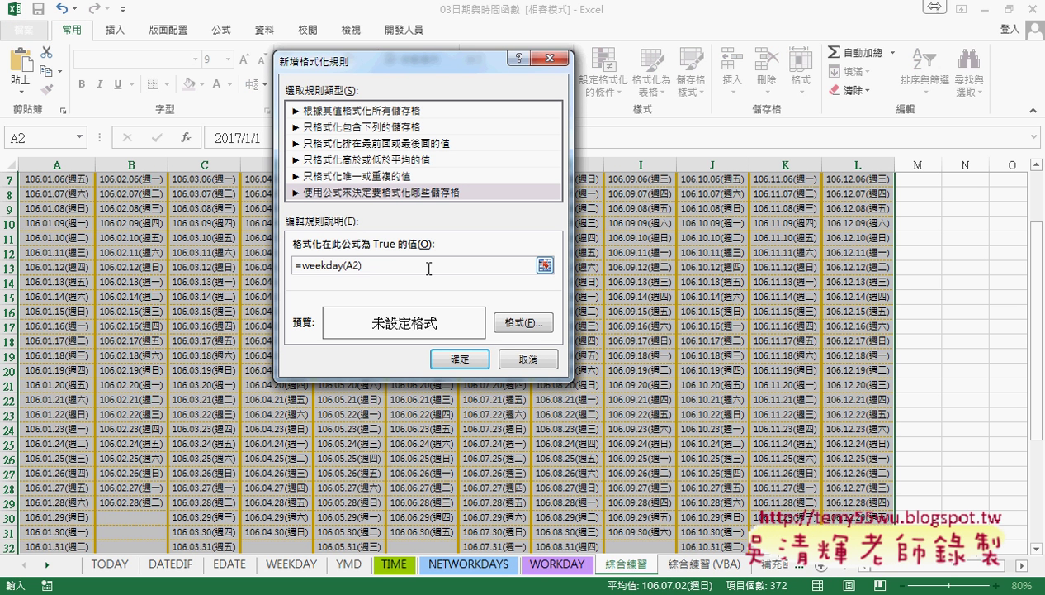
text(=)
text(1)
drag(302, 266, 371, 266)
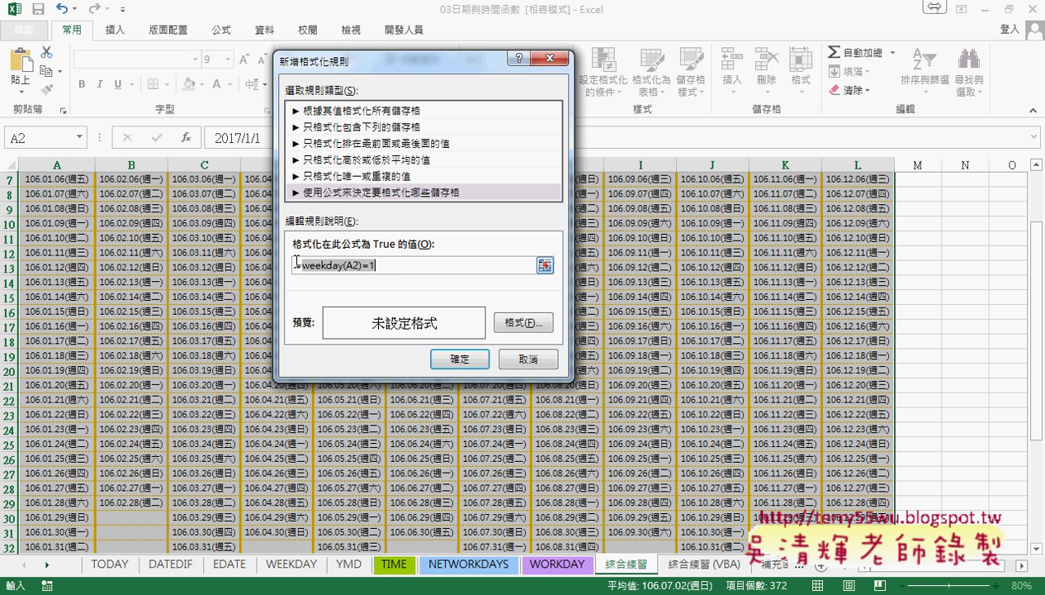
drag(297, 266, 296, 269)
- Set the rule's format to red font on a yellow fill
click(522, 321)
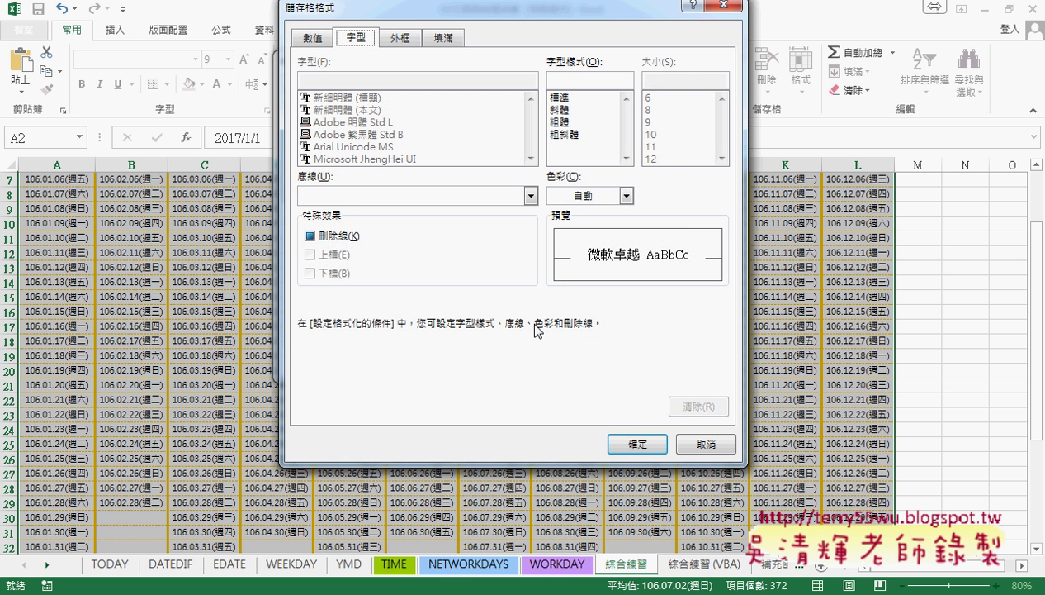
click(626, 195)
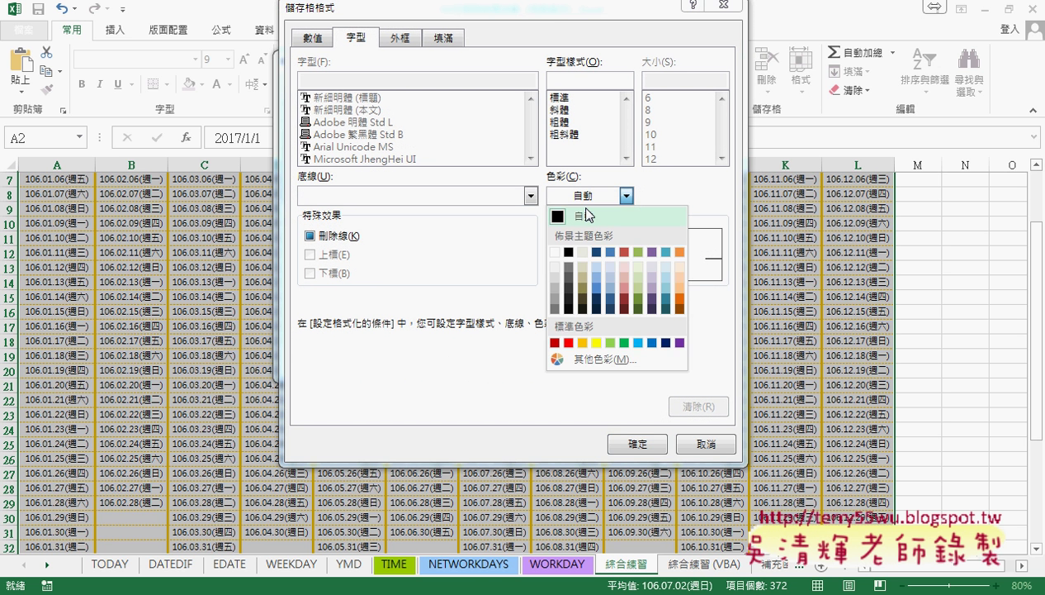
click(569, 342)
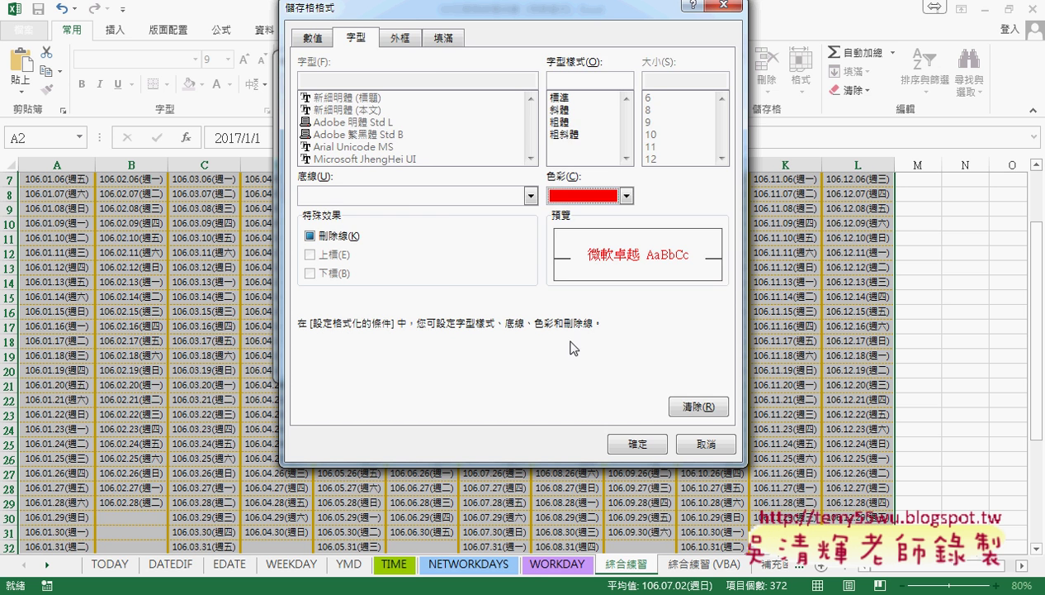
click(438, 39)
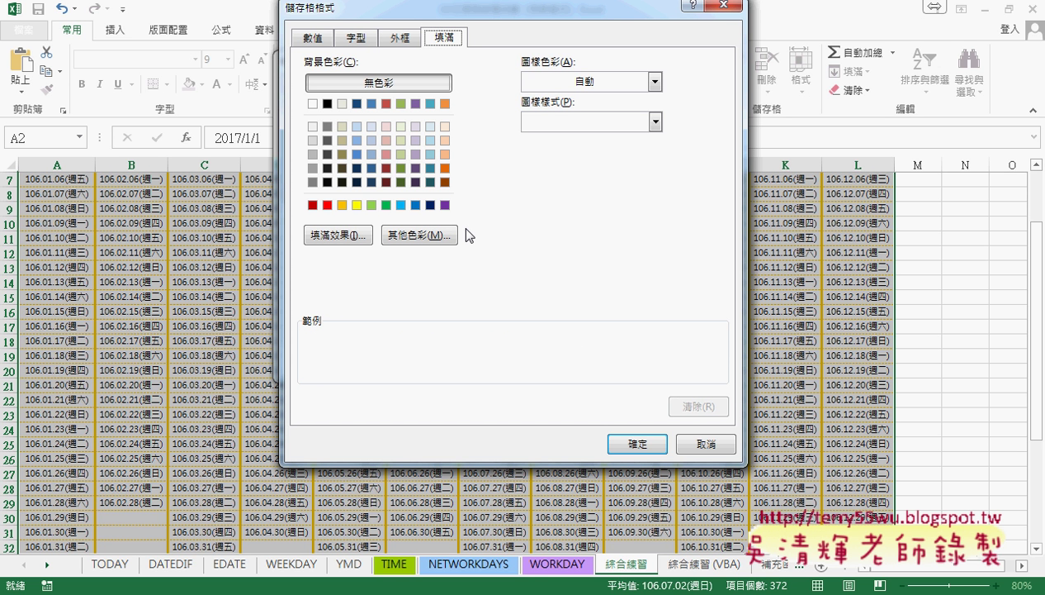
click(357, 205)
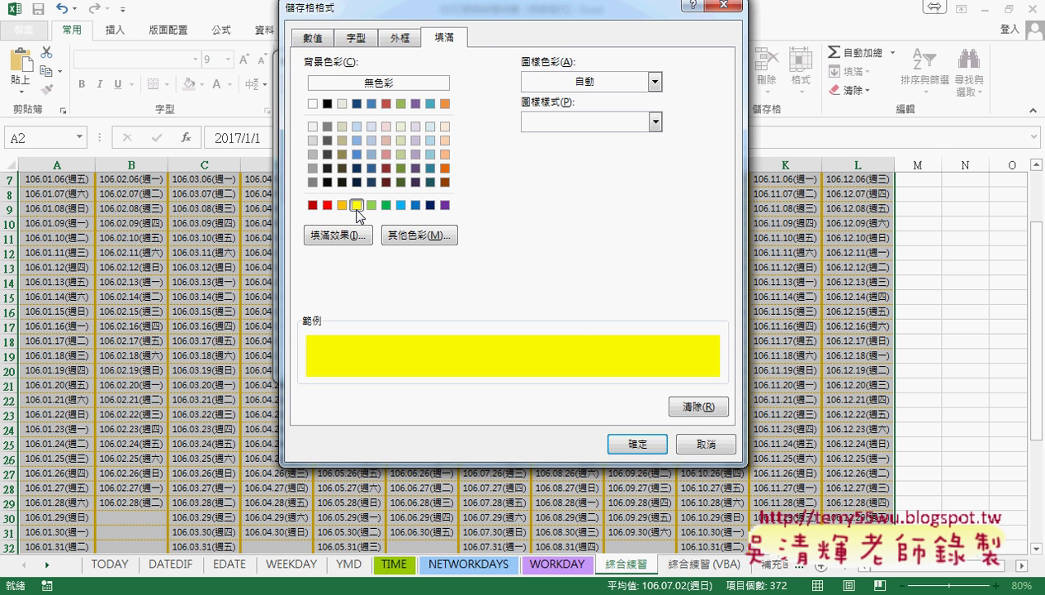
click(637, 444)
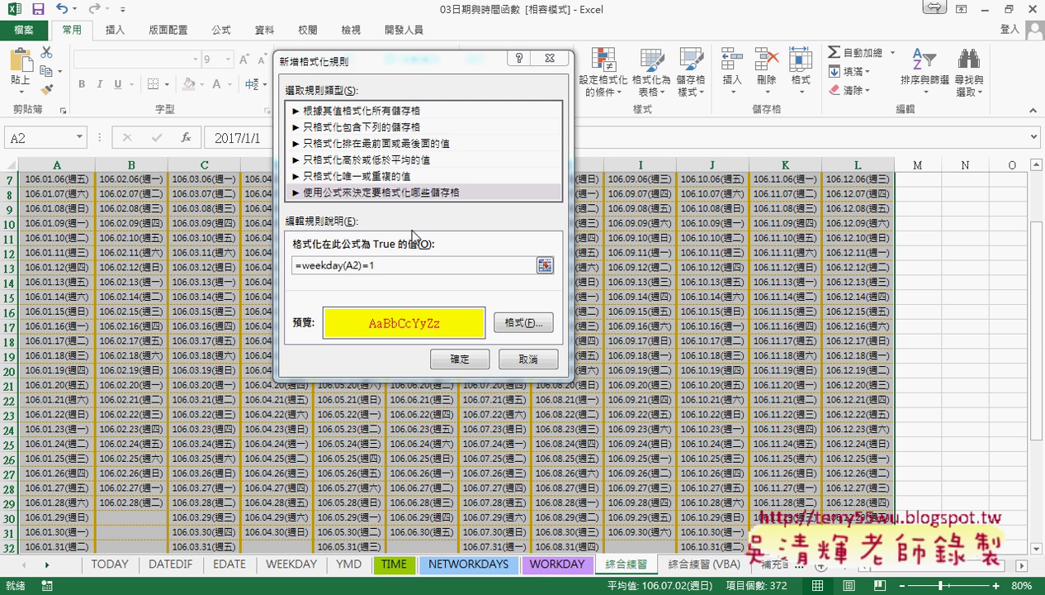
- Review the =weekday(A2)=1 formula and apply the Sunday rule
drag(419, 64, 613, 103)
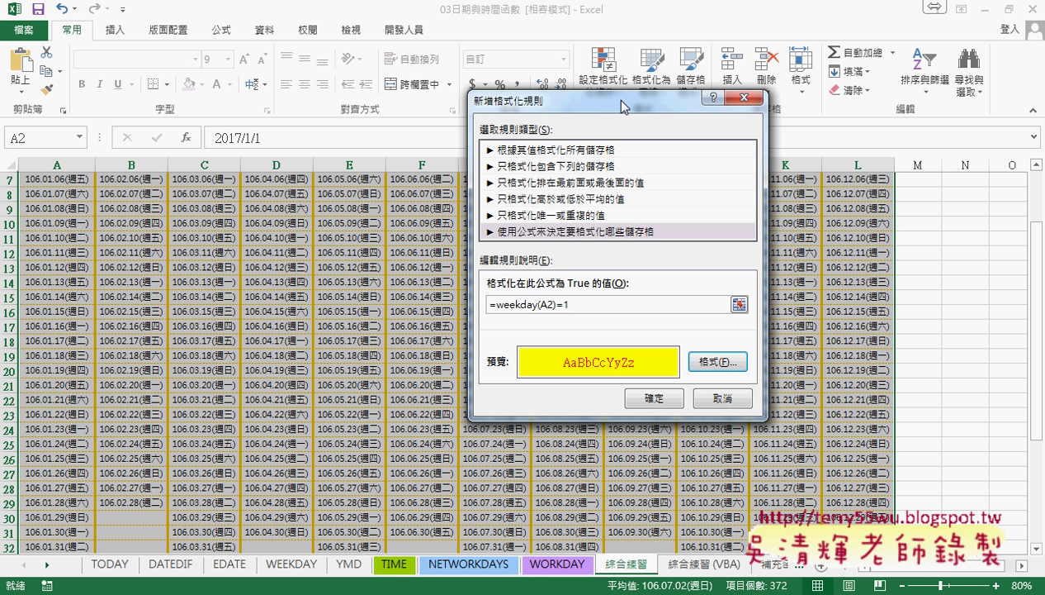
drag(593, 304, 487, 304)
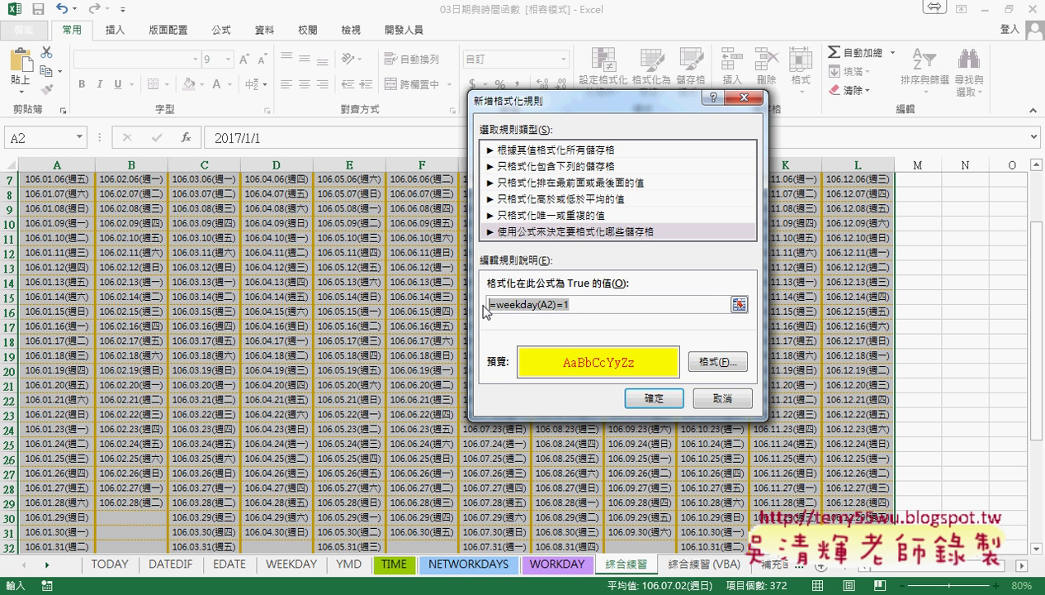
click(654, 404)
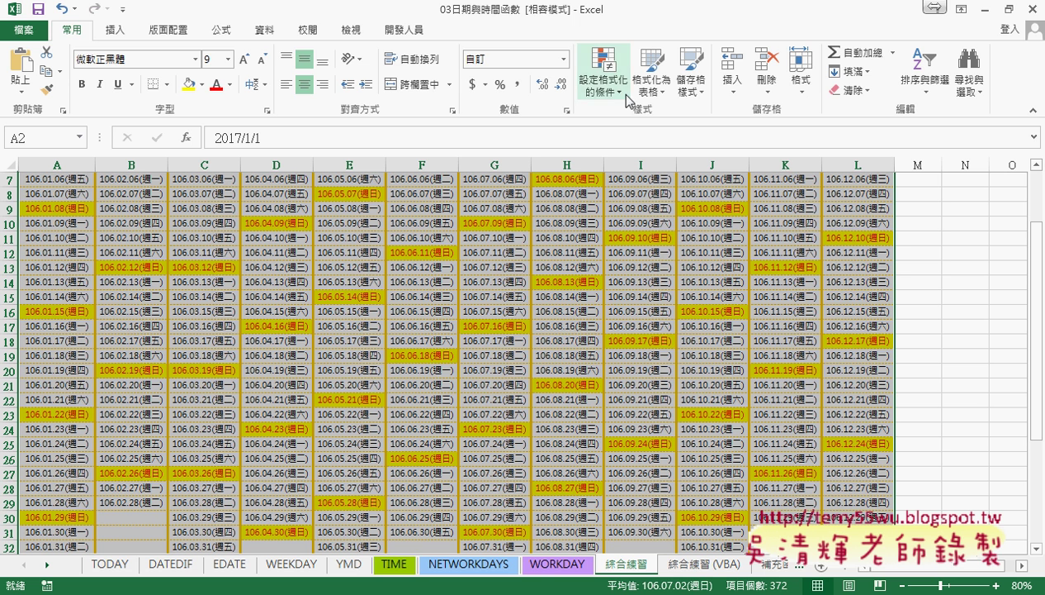
- Create a new formula rule reading =weekday(A2)=7
click(603, 82)
click(627, 294)
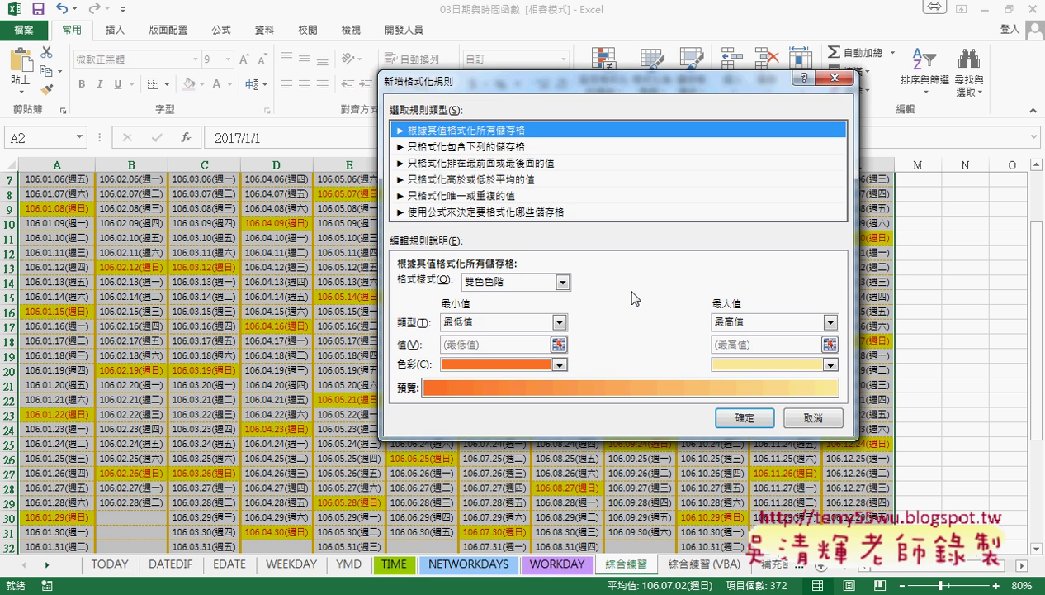
click(506, 213)
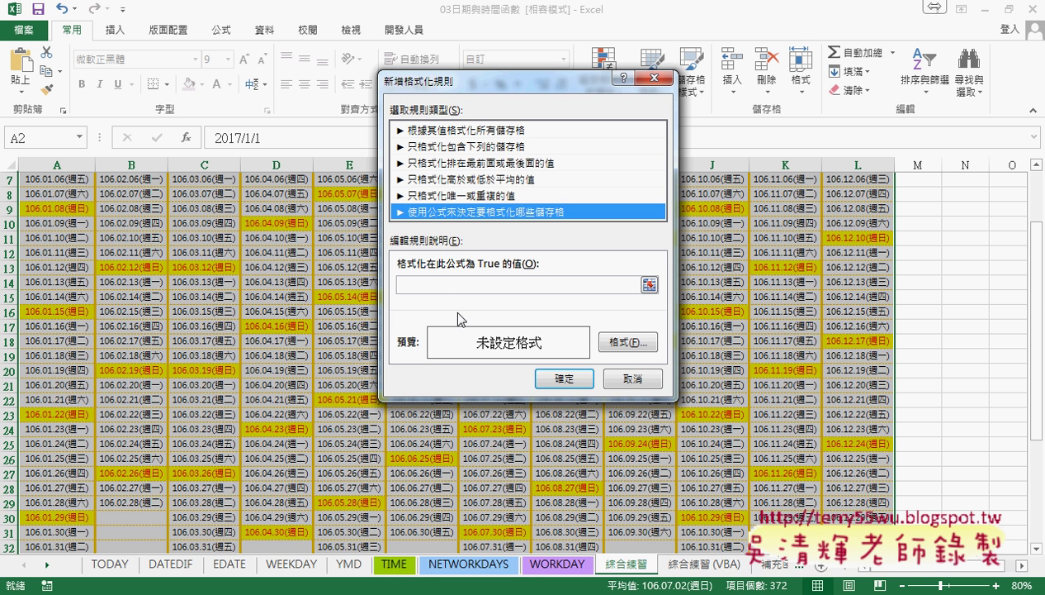
click(515, 284)
text(=weekday(A2)=1)
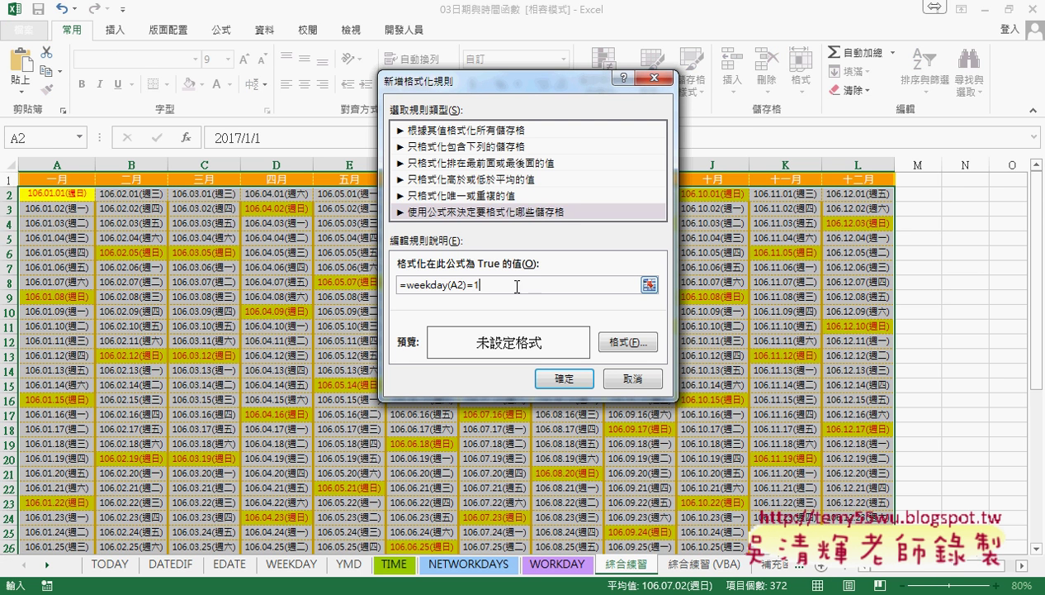
drag(474, 285, 485, 285)
text(7)
- Format the Saturday rule with dark green font on light green fill and apply it
click(652, 347)
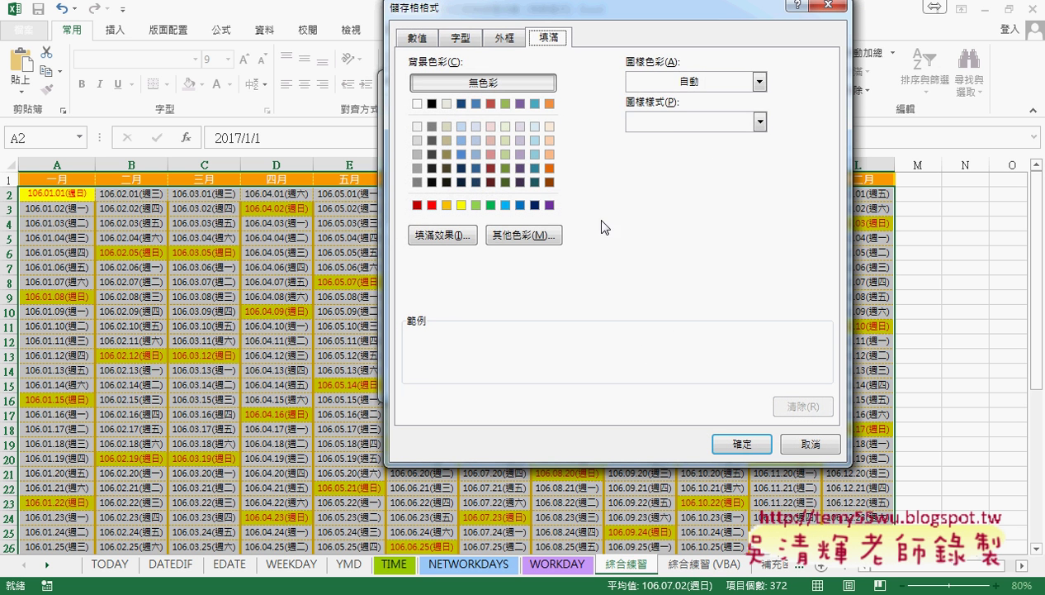
click(456, 39)
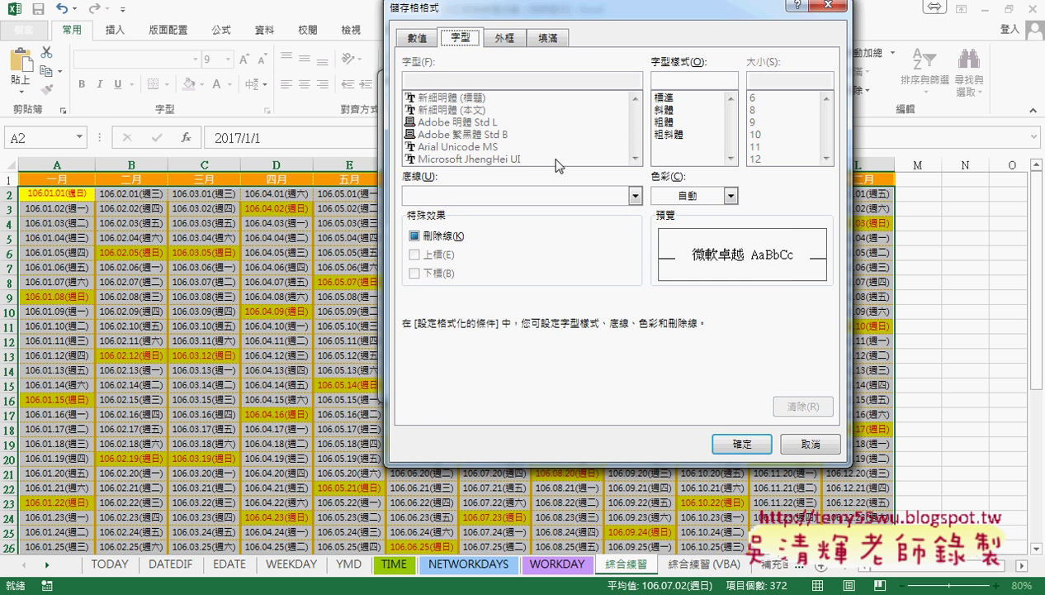
click(732, 197)
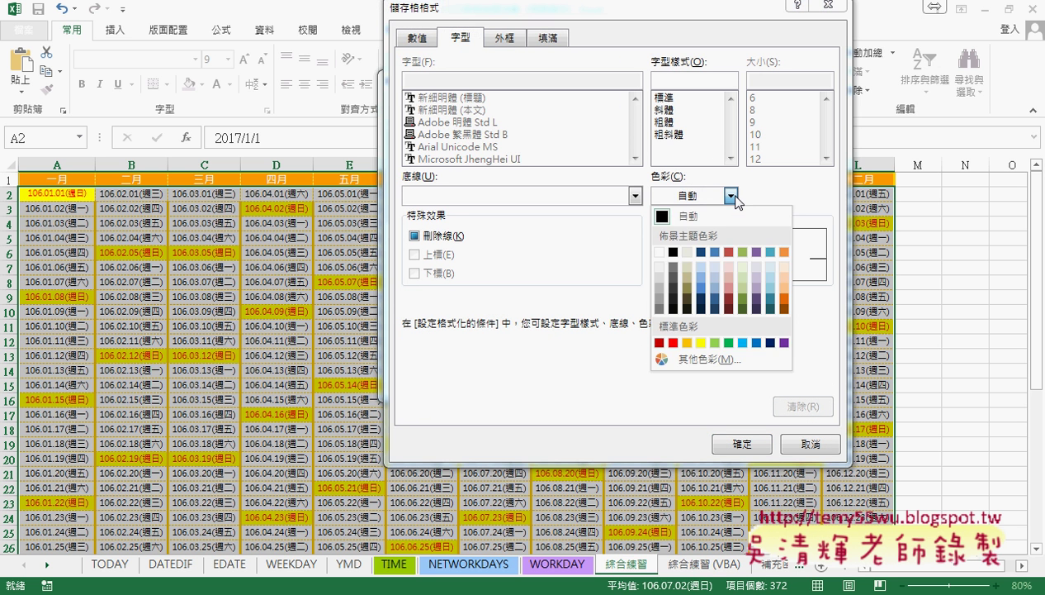
click(736, 313)
click(549, 39)
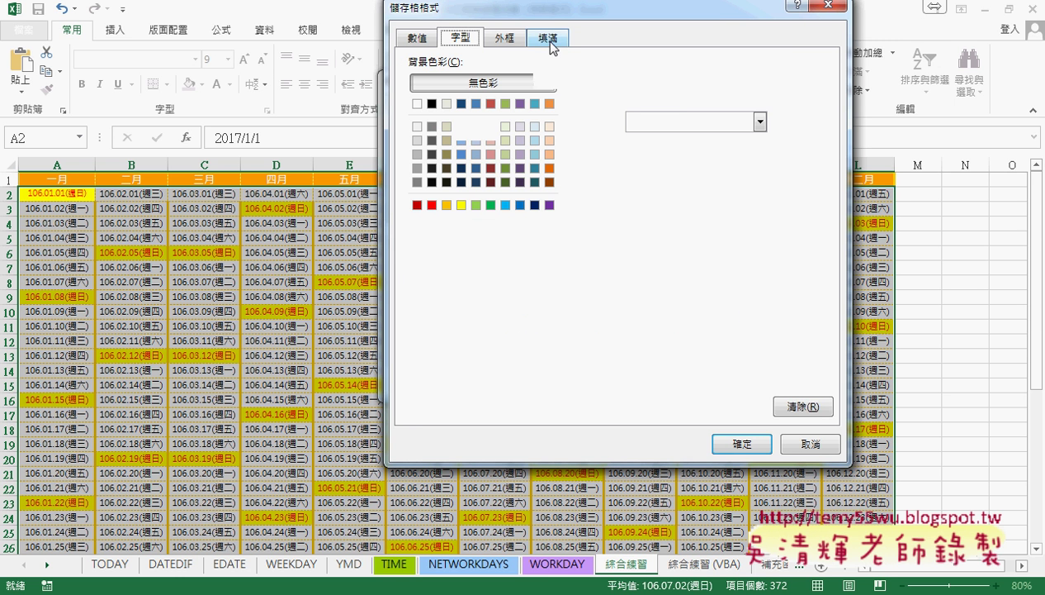
click(505, 127)
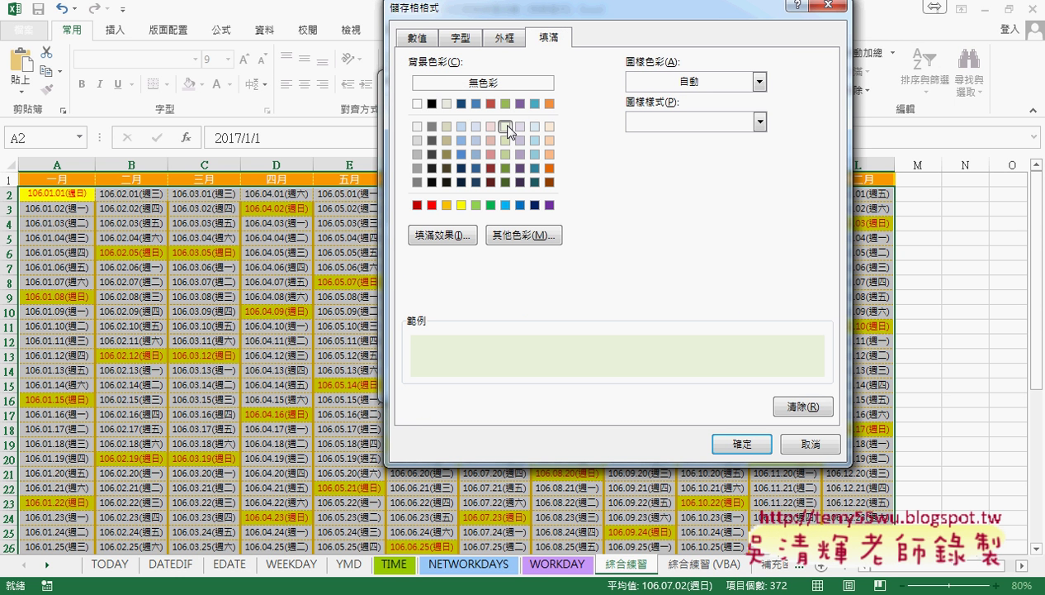
click(738, 444)
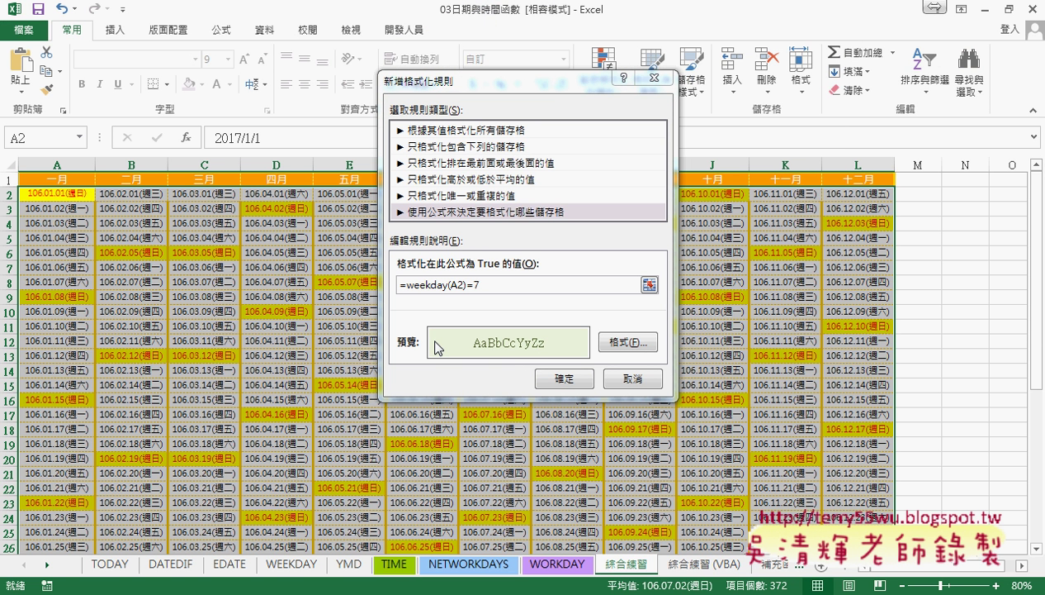
click(568, 377)
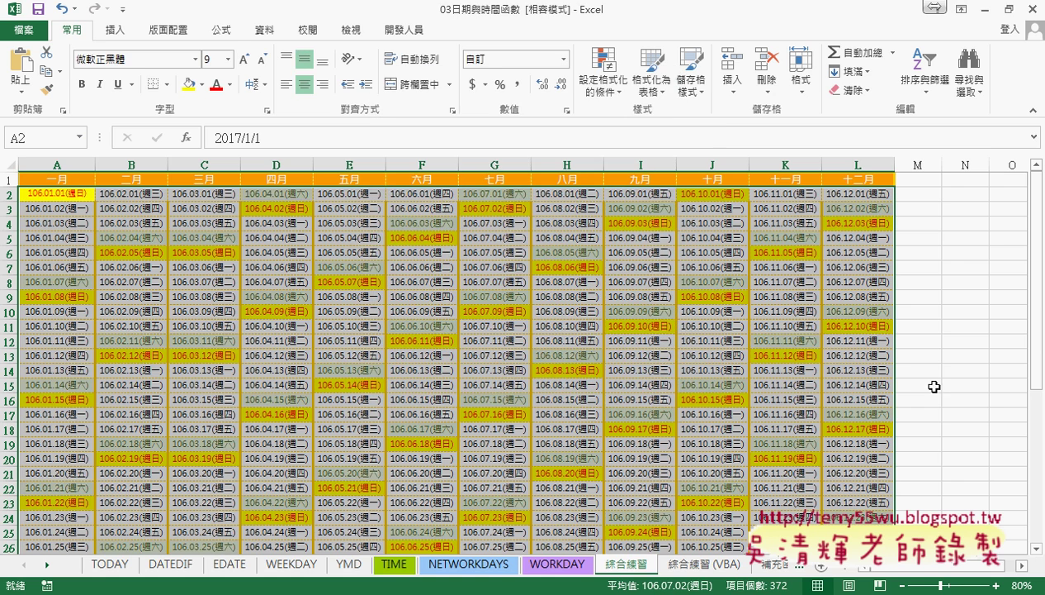
click(947, 386)
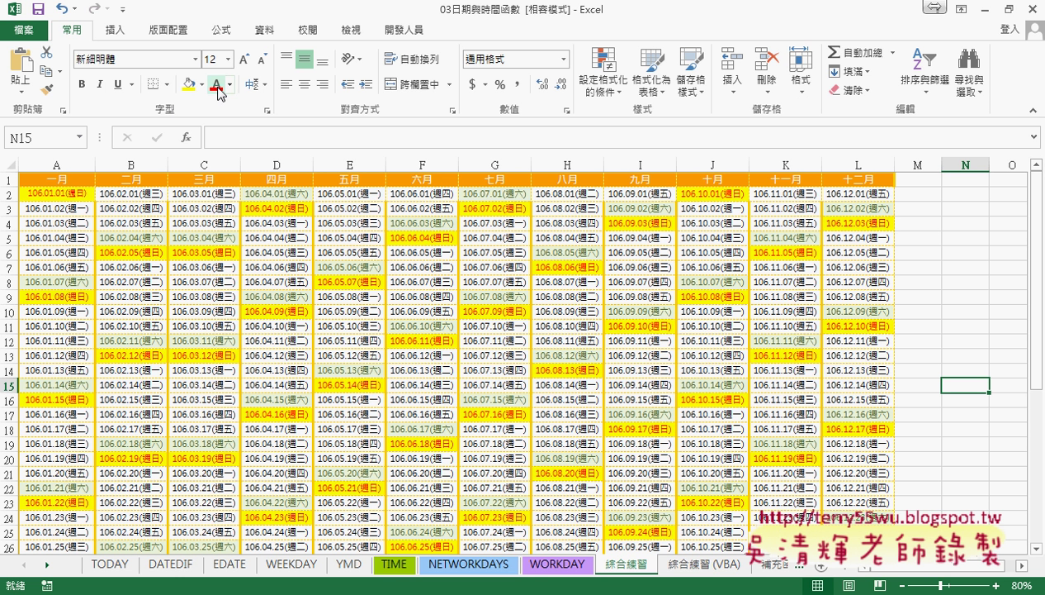
click(603, 91)
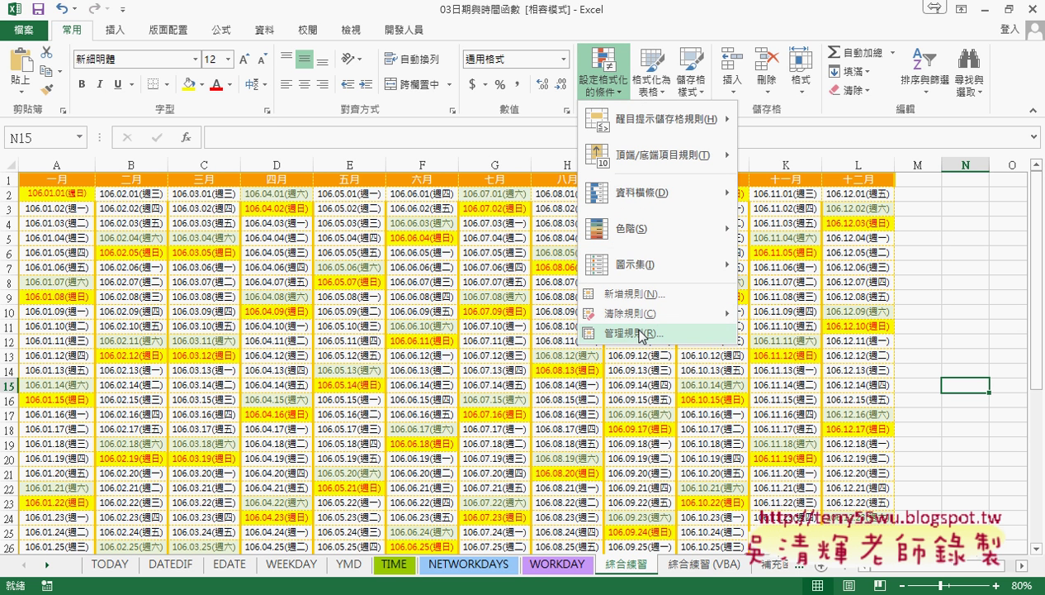
mouse_move(642, 321)
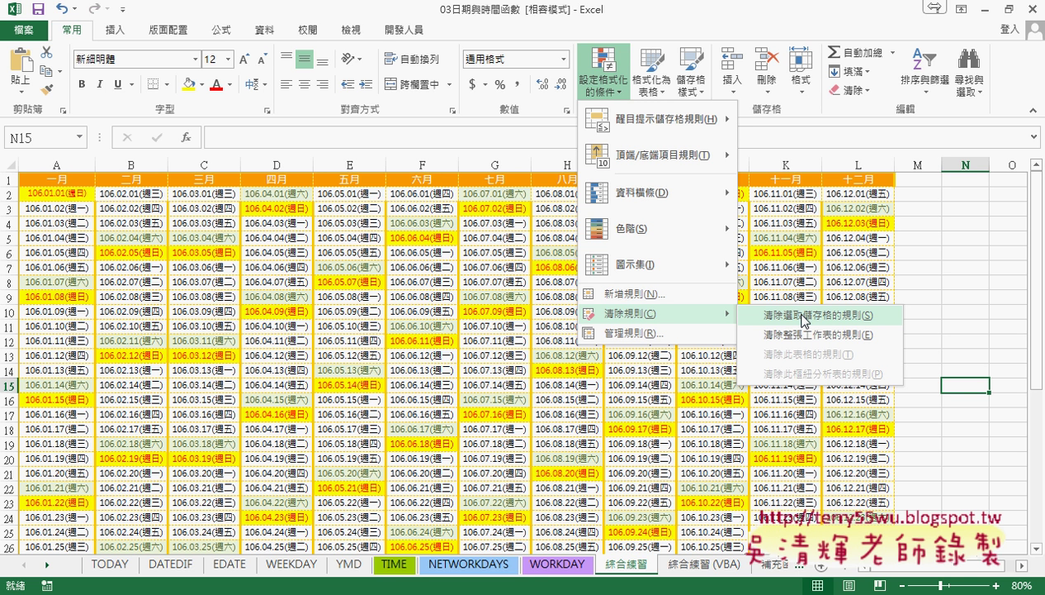
click(56, 195)
click(76, 193)
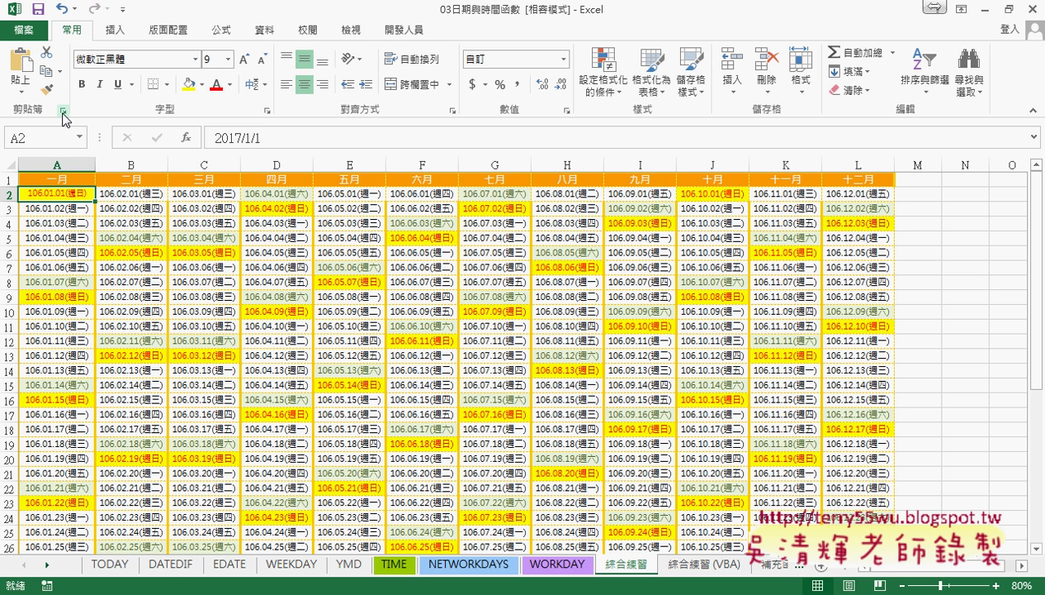
click(854, 92)
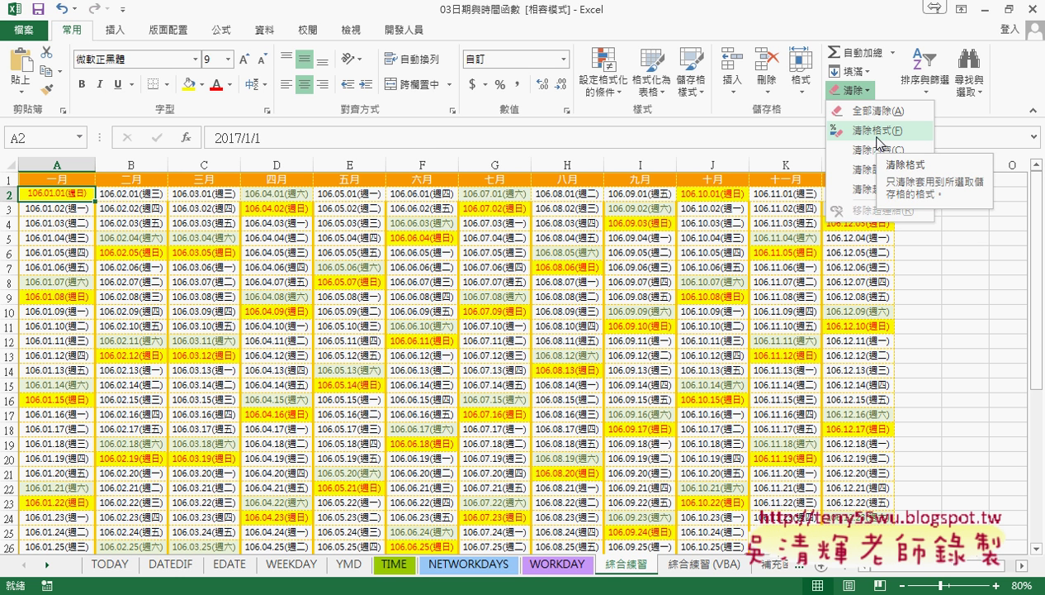
click(877, 134)
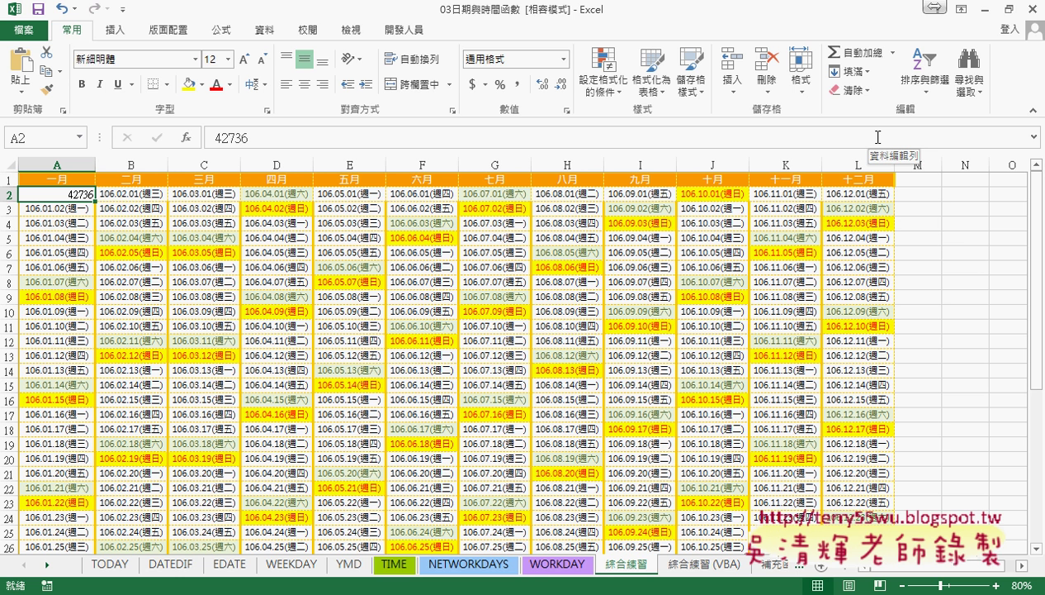
key(ctrl+z)
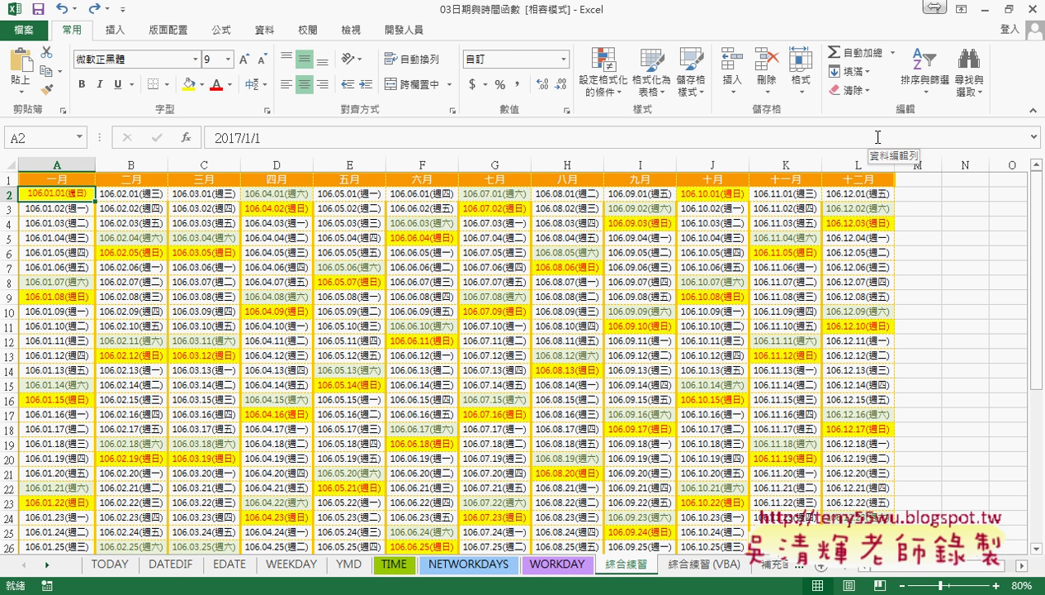
click(851, 91)
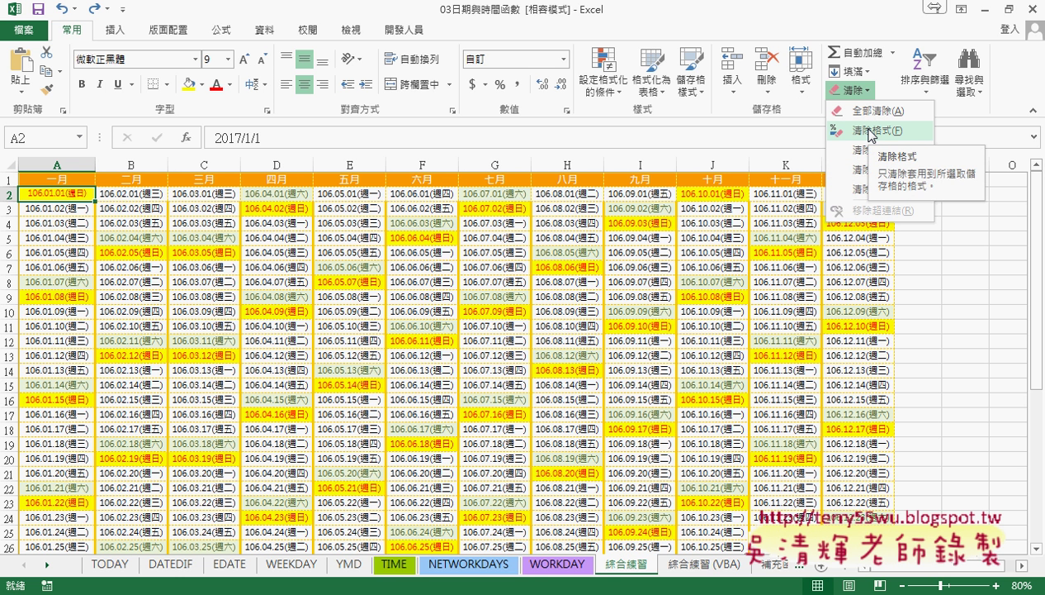
click(603, 70)
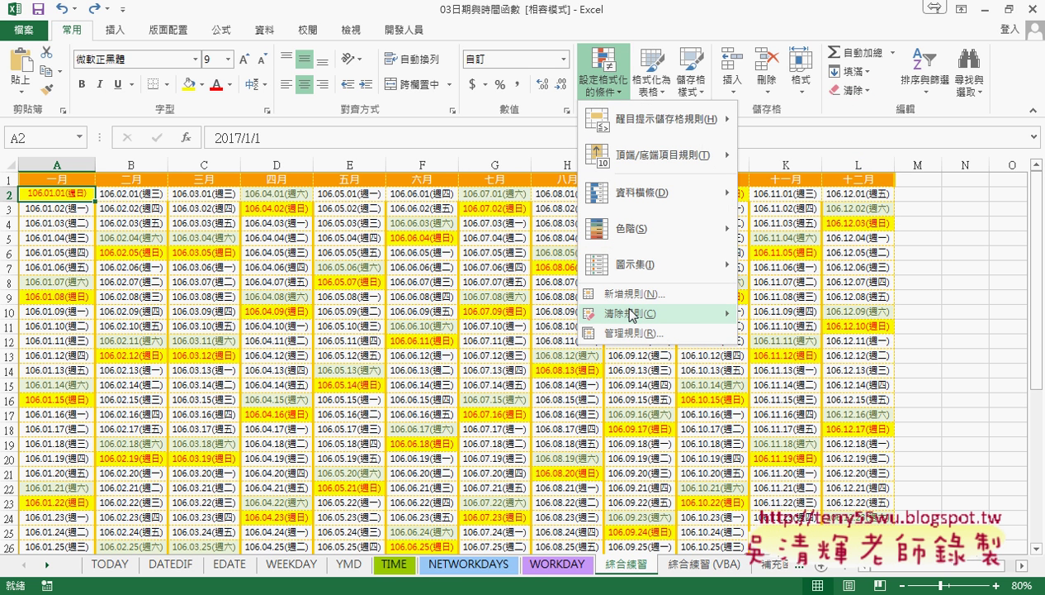
mouse_move(632, 314)
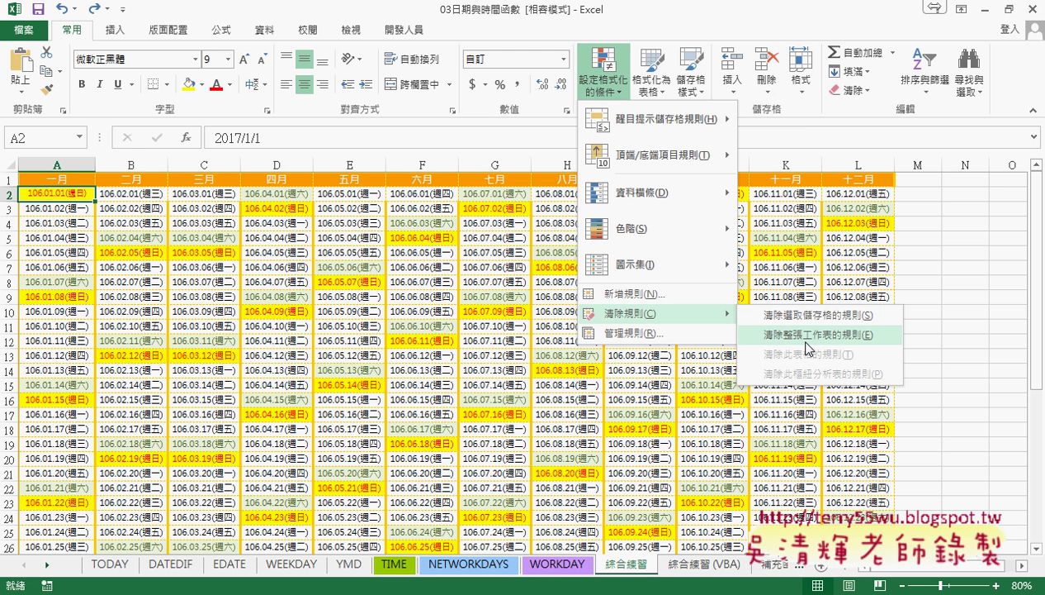
click(636, 333)
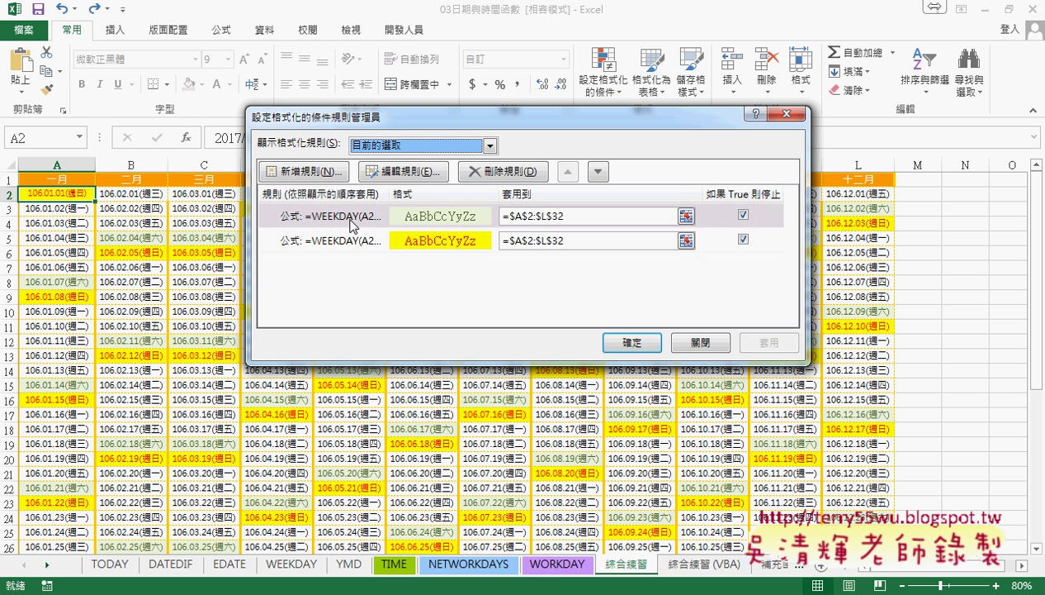
click(347, 220)
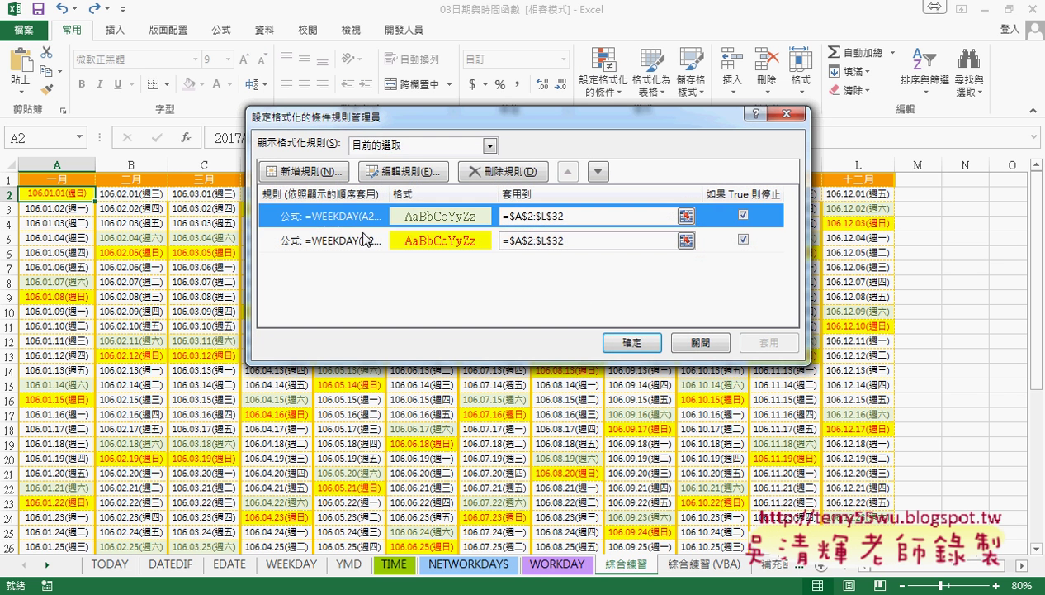
click(718, 345)
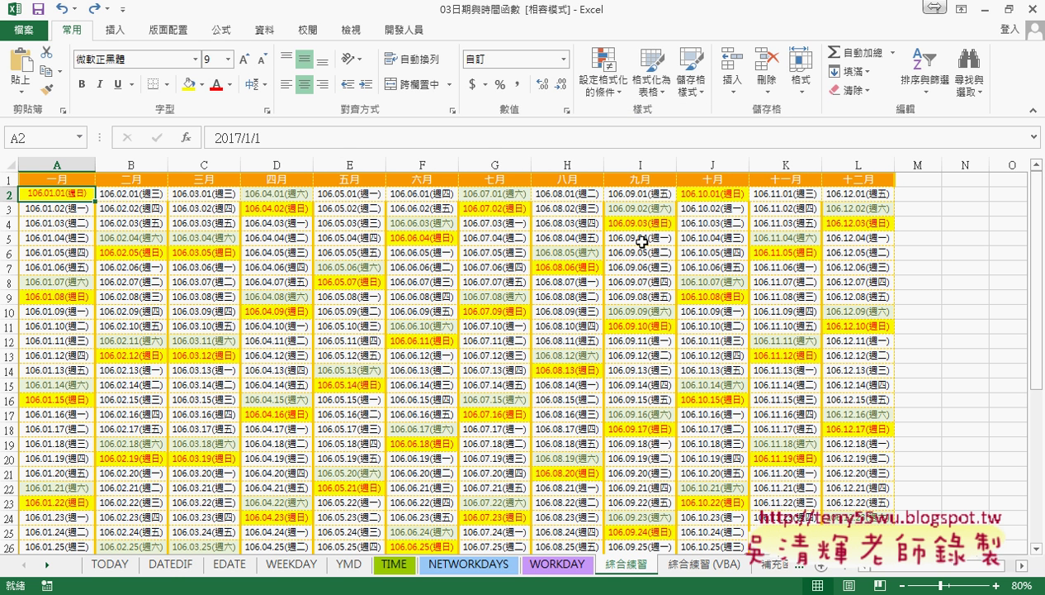
click(603, 82)
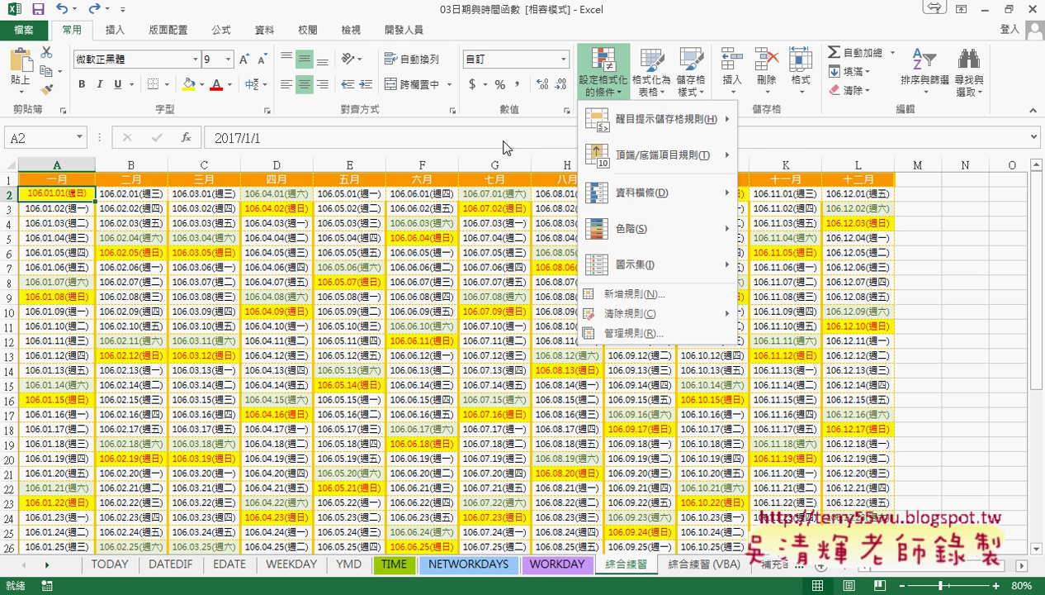
- Copy the 綜合練習 sheet and name the copy 綜合練習 (VBA2)
click(1001, 97)
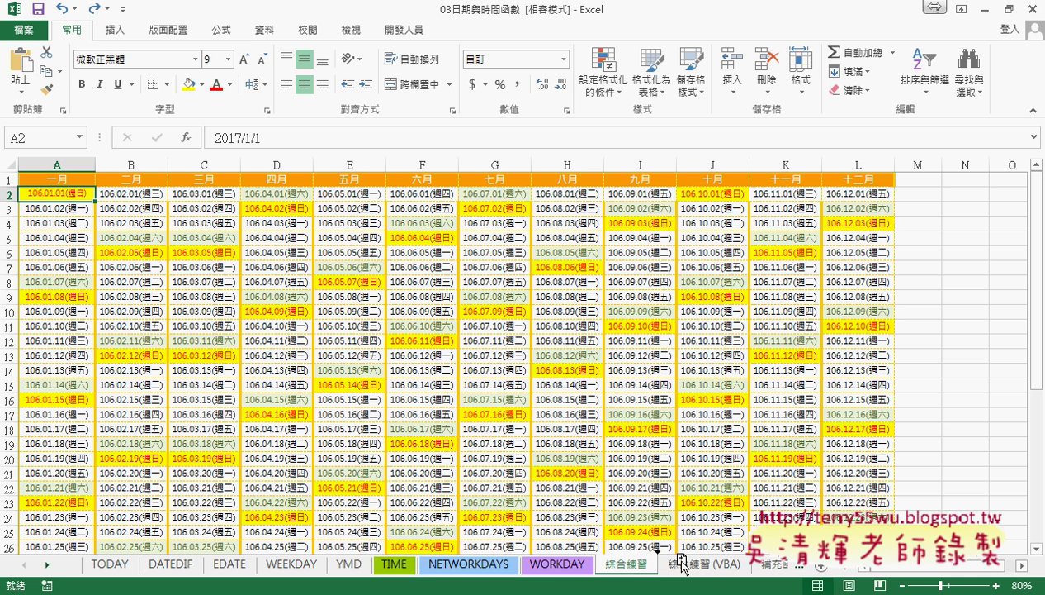
drag(682, 564, 702, 564)
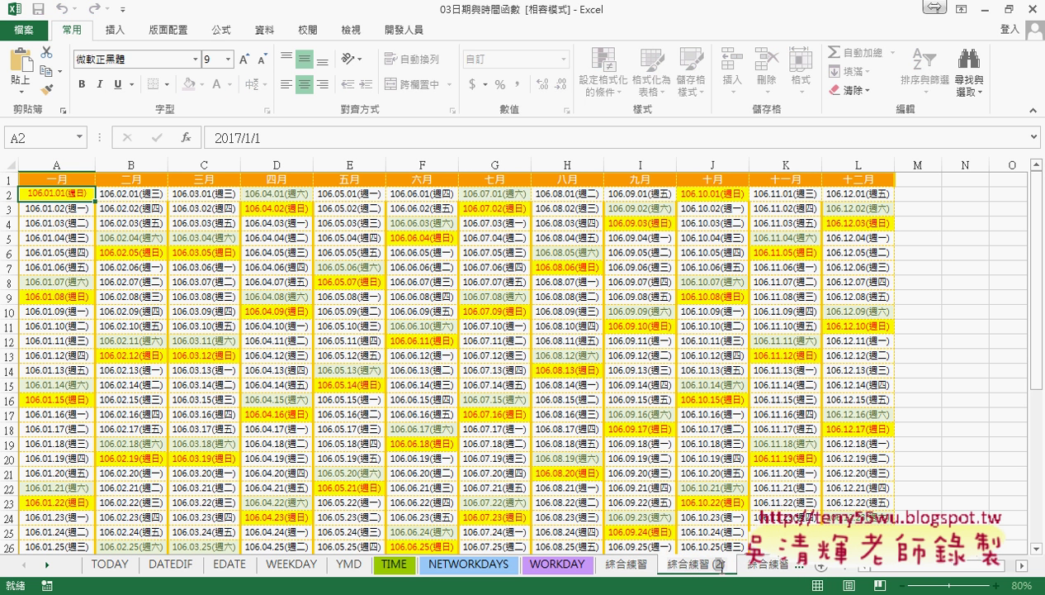
text(VBA)
text(2)
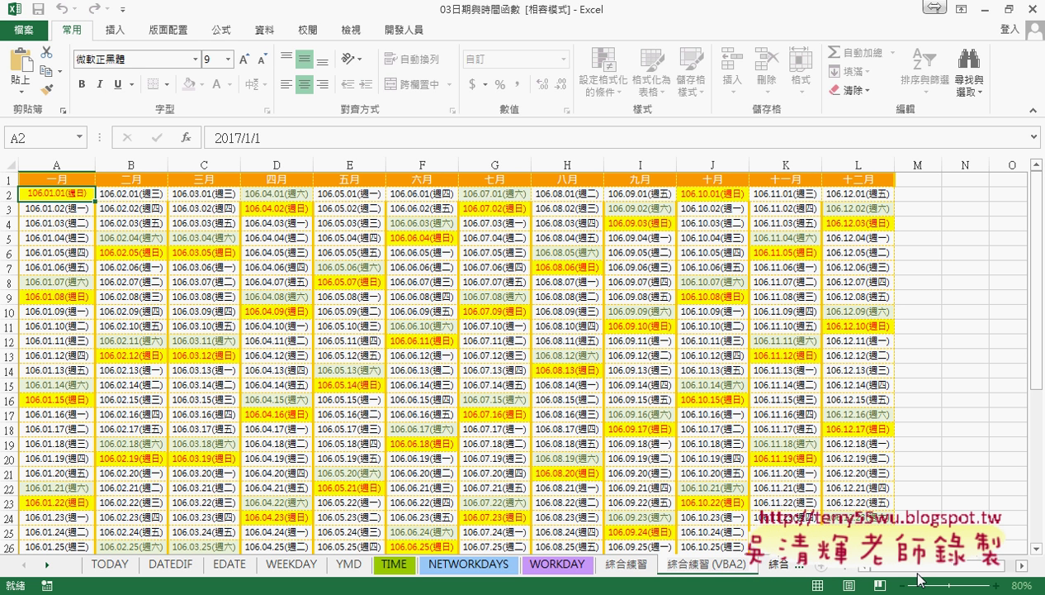
key(Return)
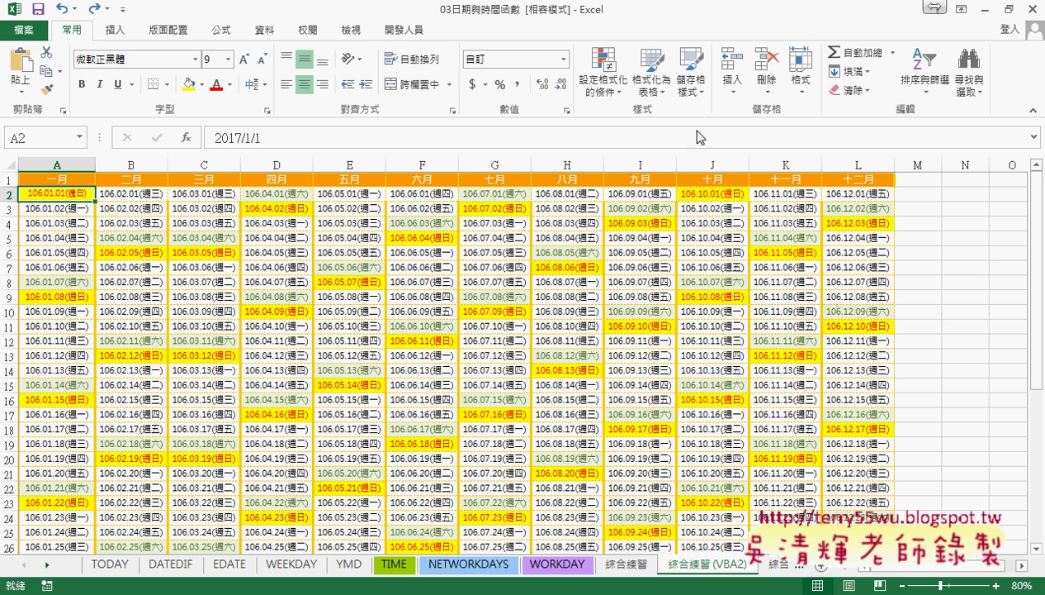
- Clear all conditional formatting rules from the entire 綜合練習 (VBA2) sheet
click(605, 79)
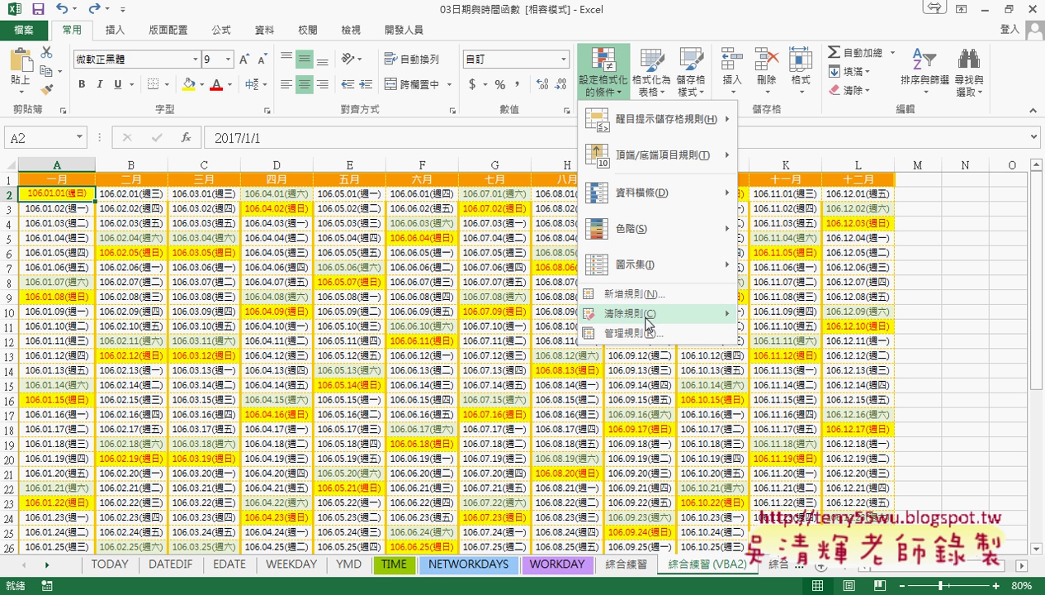
mouse_move(726, 315)
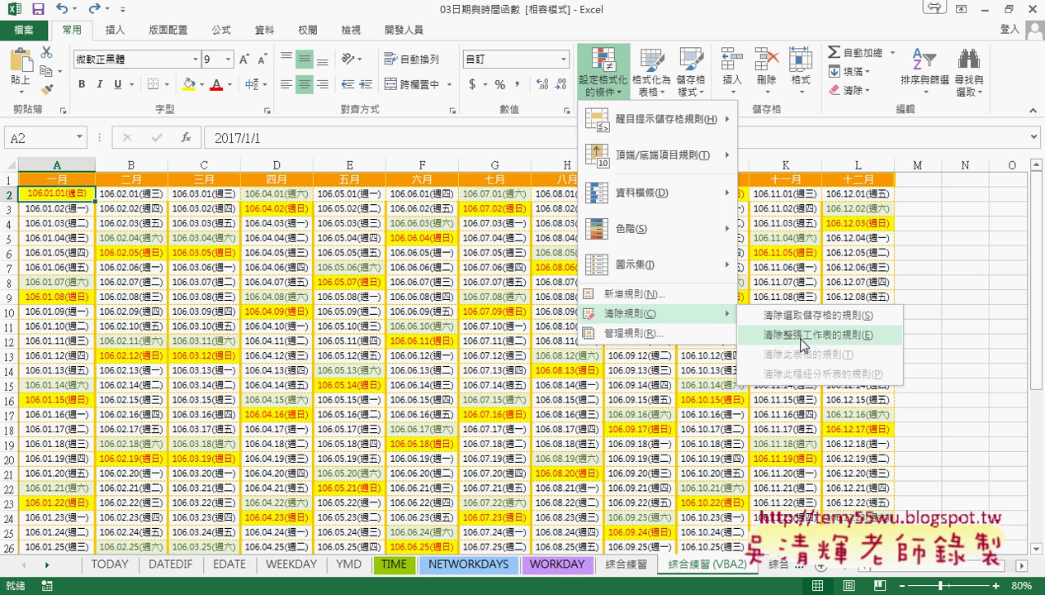
click(805, 339)
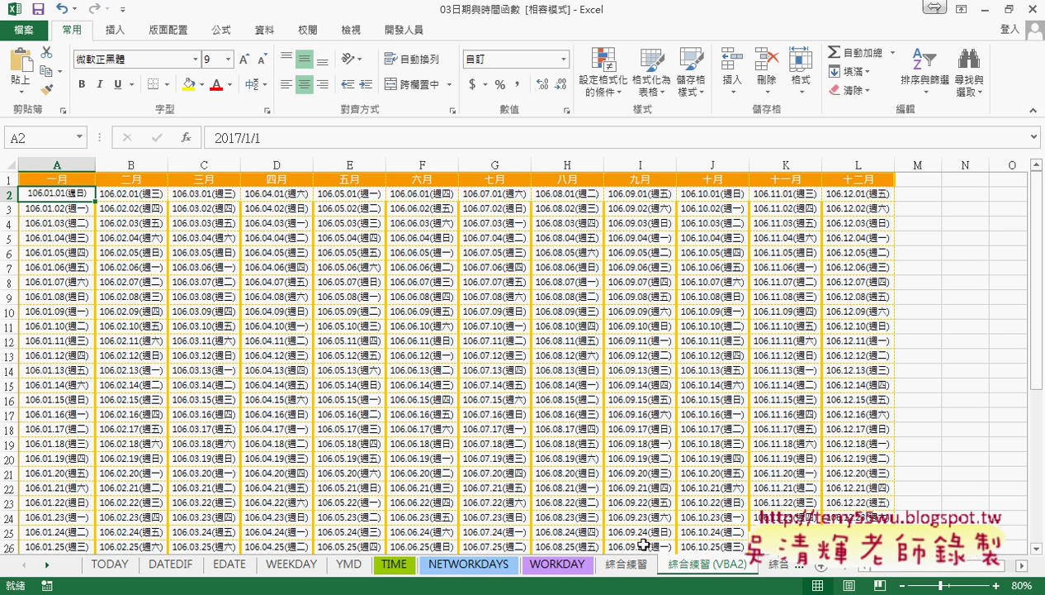
click(619, 565)
click(696, 565)
click(12, 193)
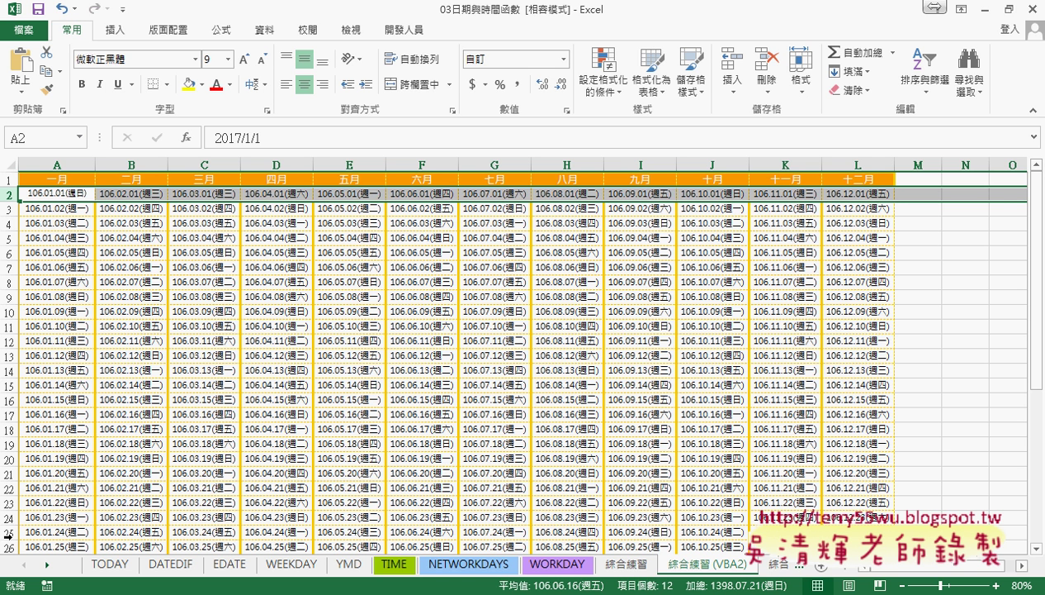
click(59, 193)
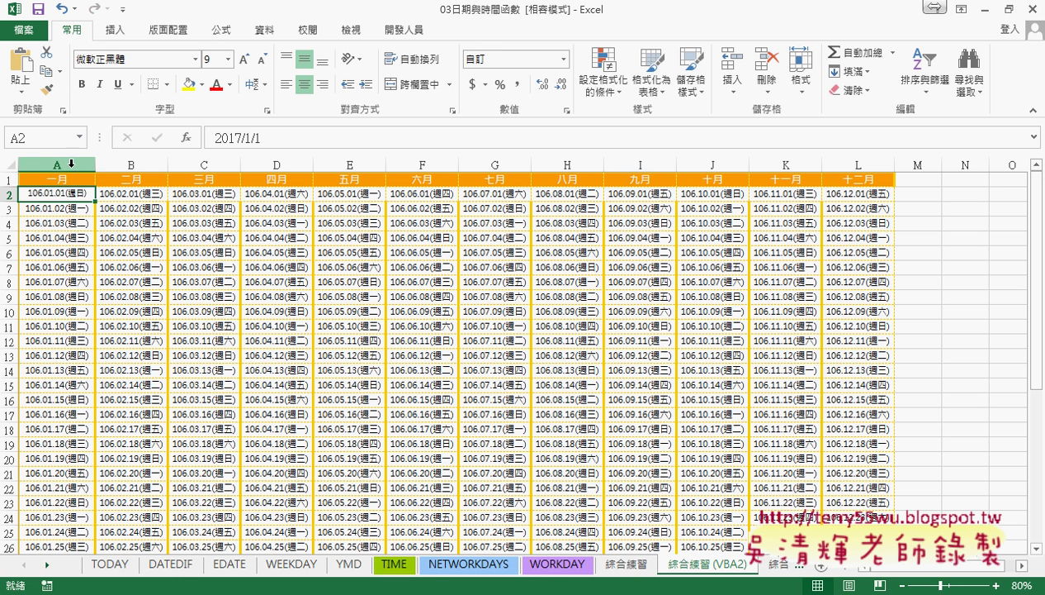
click(73, 163)
click(856, 163)
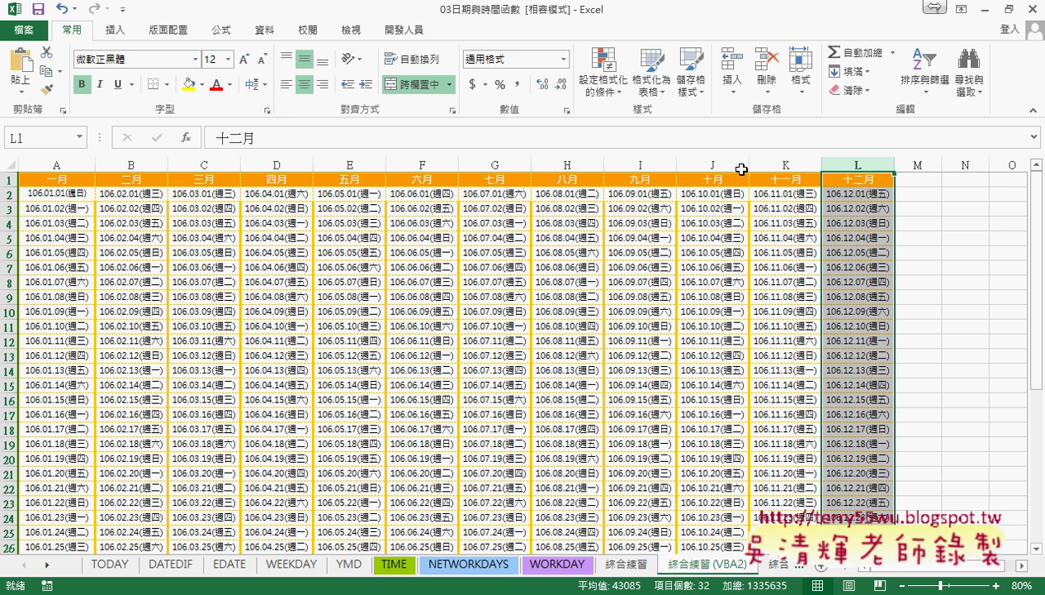
drag(69, 197, 871, 205)
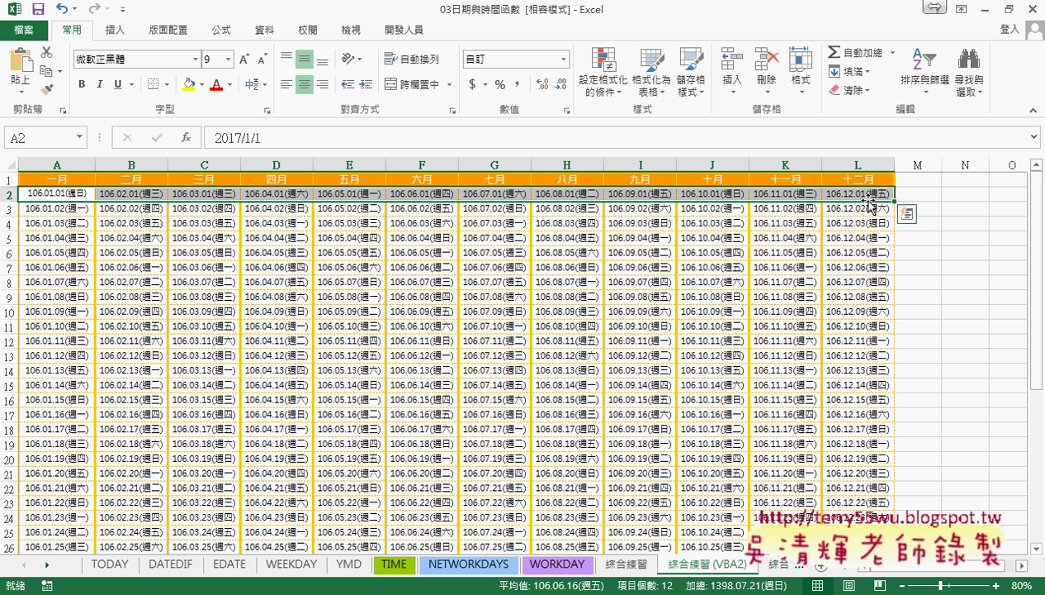
scroll(273, 345, down, 4)
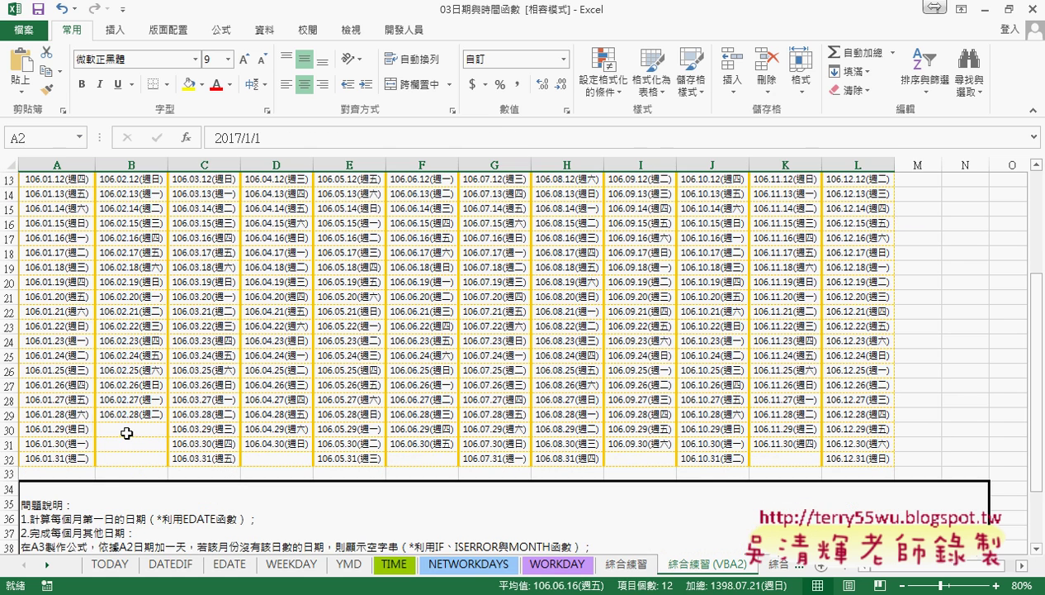
click(126, 433)
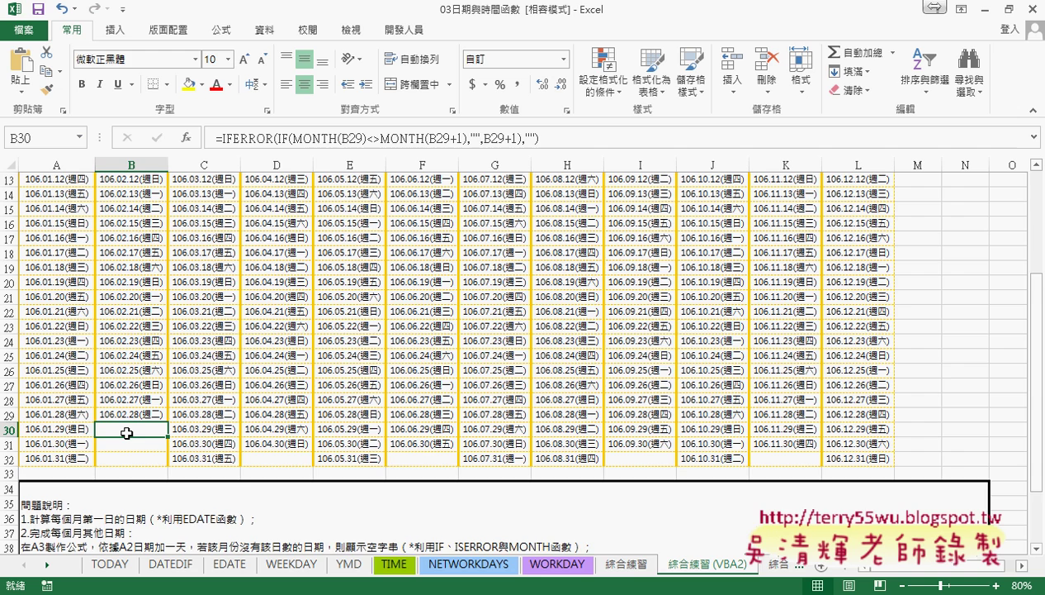
scroll(126, 432, up, 4)
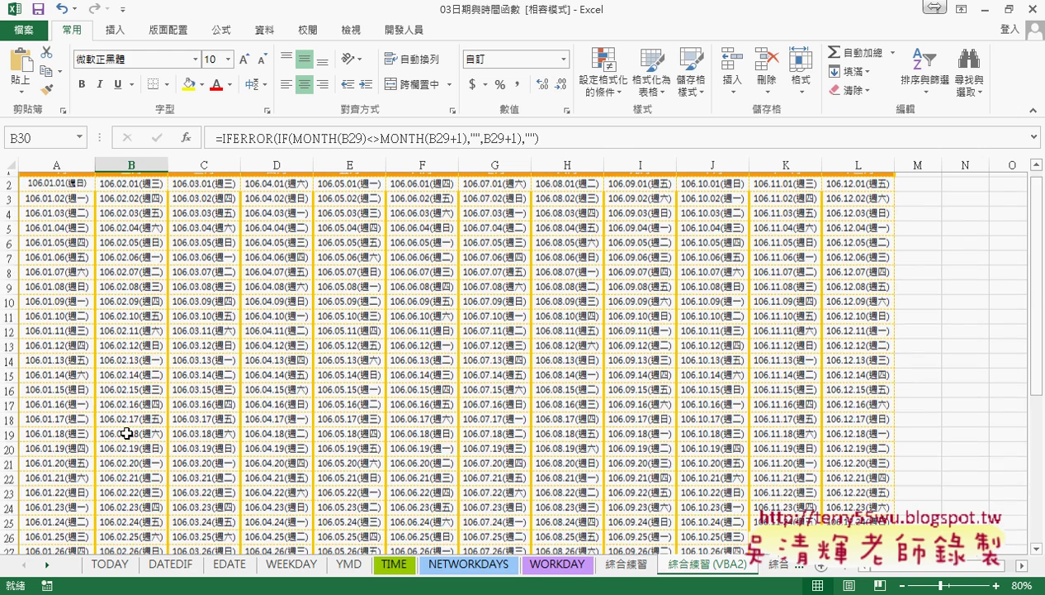
click(74, 193)
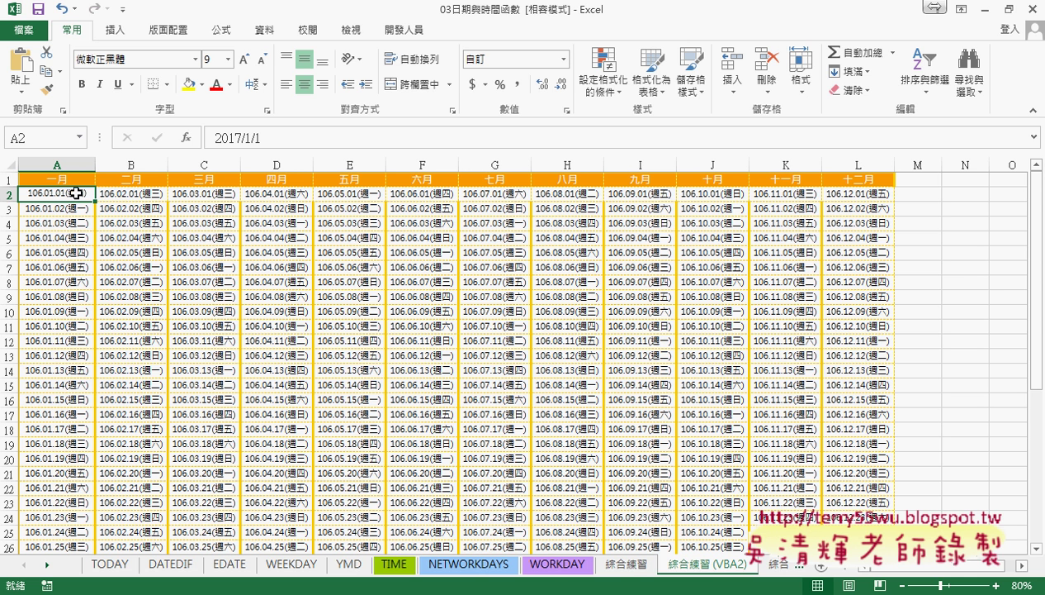
- Switch back to the original 綜合練習 sheet tab
click(636, 566)
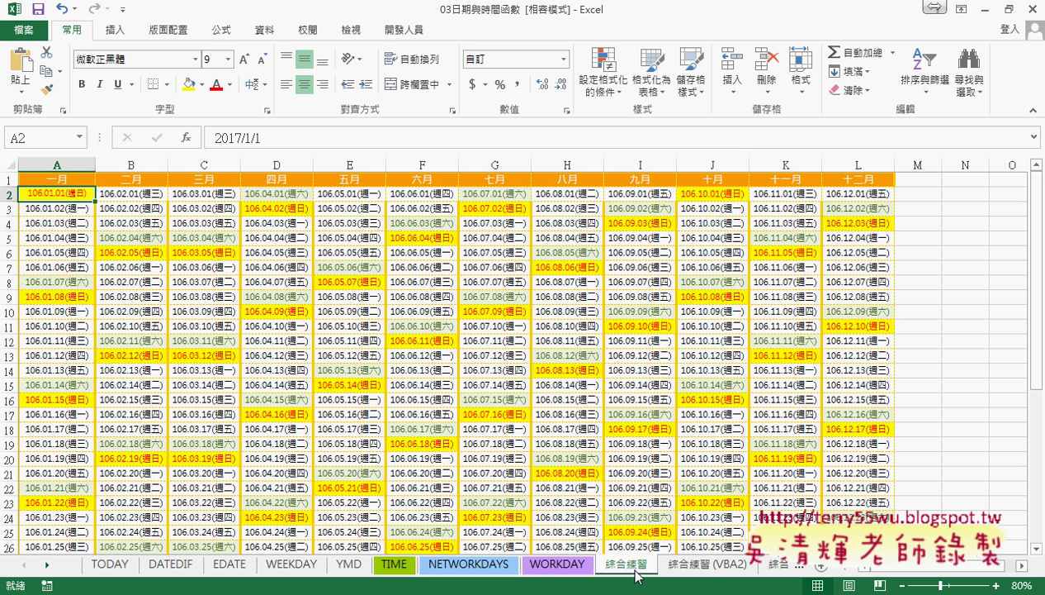
- Start a new conditional formatting rule of type 'Use a formula to determine which cells to format'
click(602, 75)
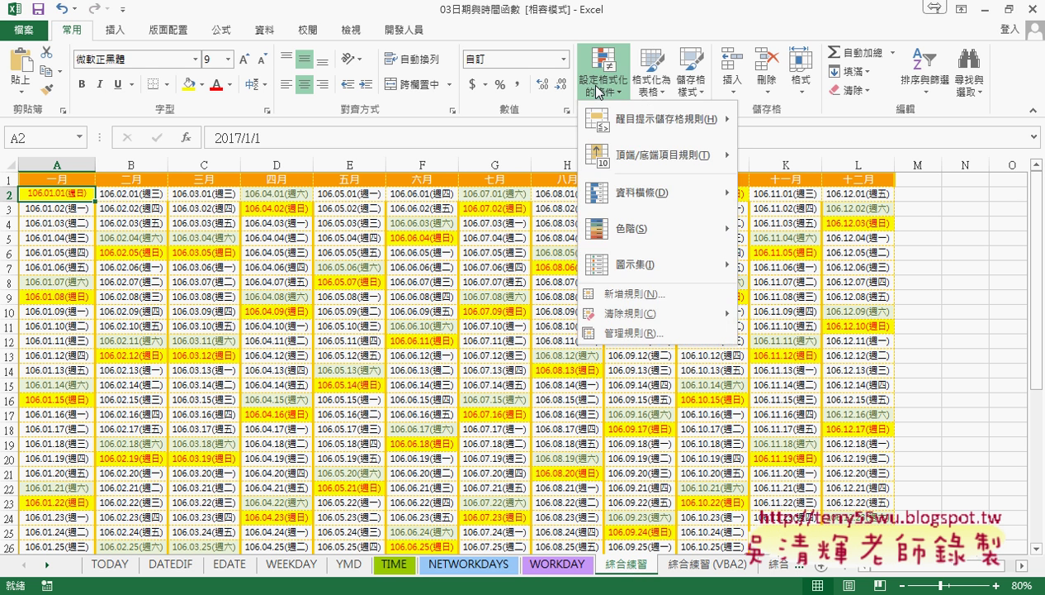
click(634, 294)
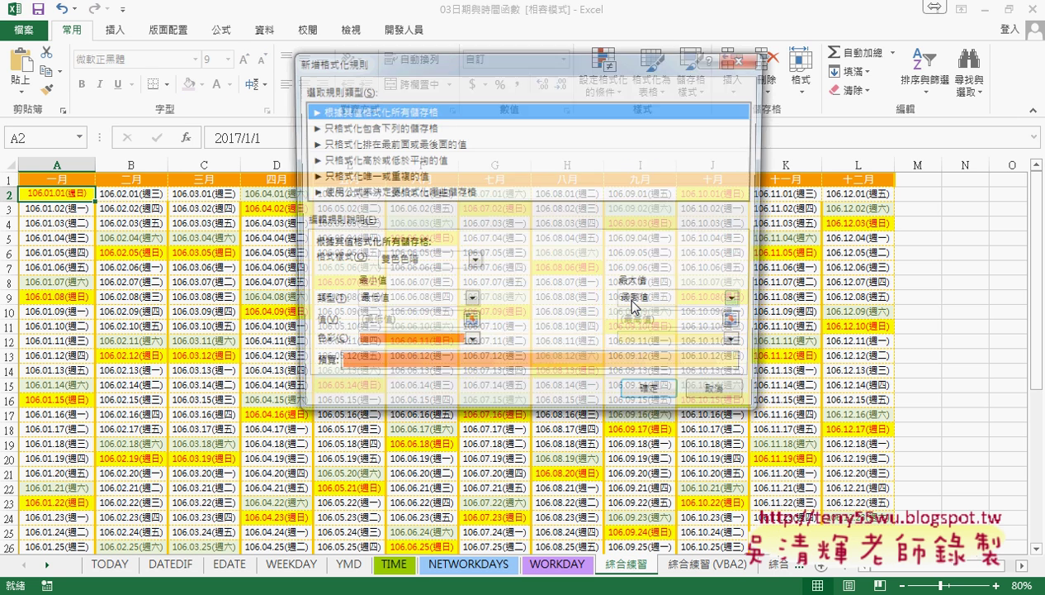
click(430, 195)
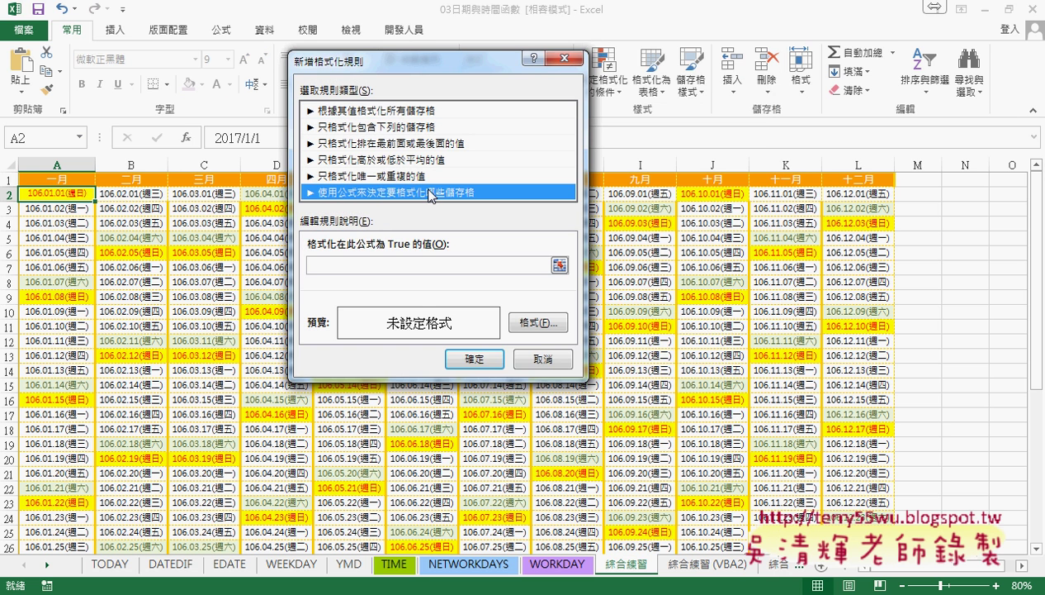